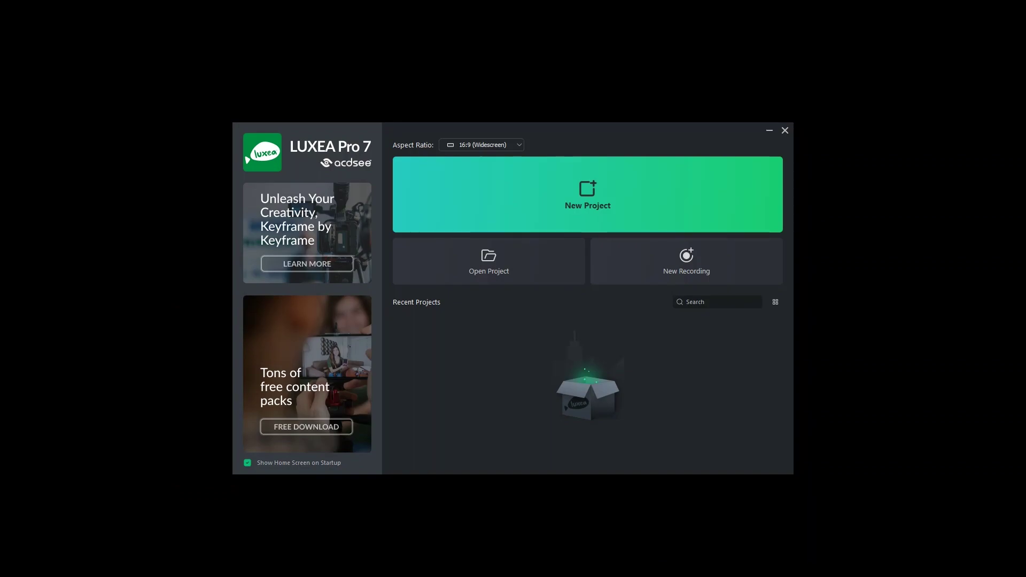
Step: Create a new project and import all the nature image and audio files from the source folder
{"action": "left_click", "coordinate": [590, 214]}
{"action": "key", "text": "ctrl+i"}
{"action": "key", "text": "ctrl+a"}
{"action": "key", "text": "Return"}
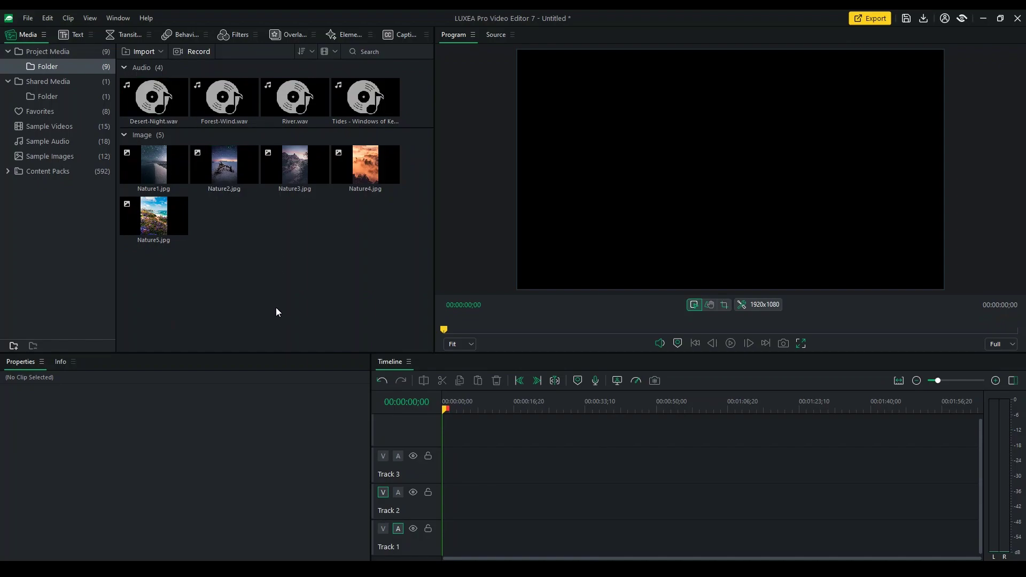
Step: Group the project media by file type, and collapse and re-expand the Audio group
{"action": "left_click", "coordinate": [313, 53]}
{"action": "mouse_move", "coordinate": [324, 79]}
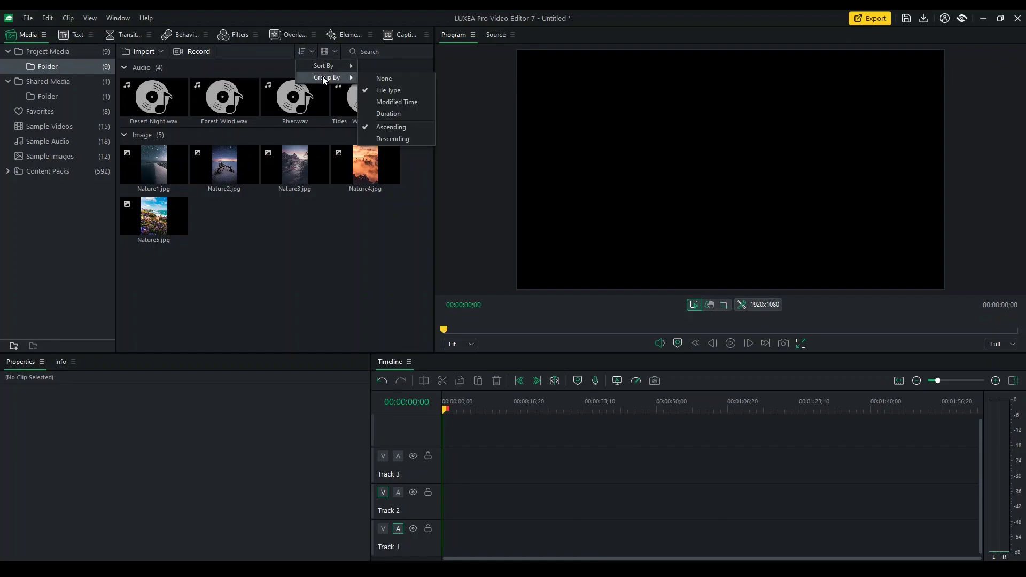
{"action": "left_click", "coordinate": [411, 90]}
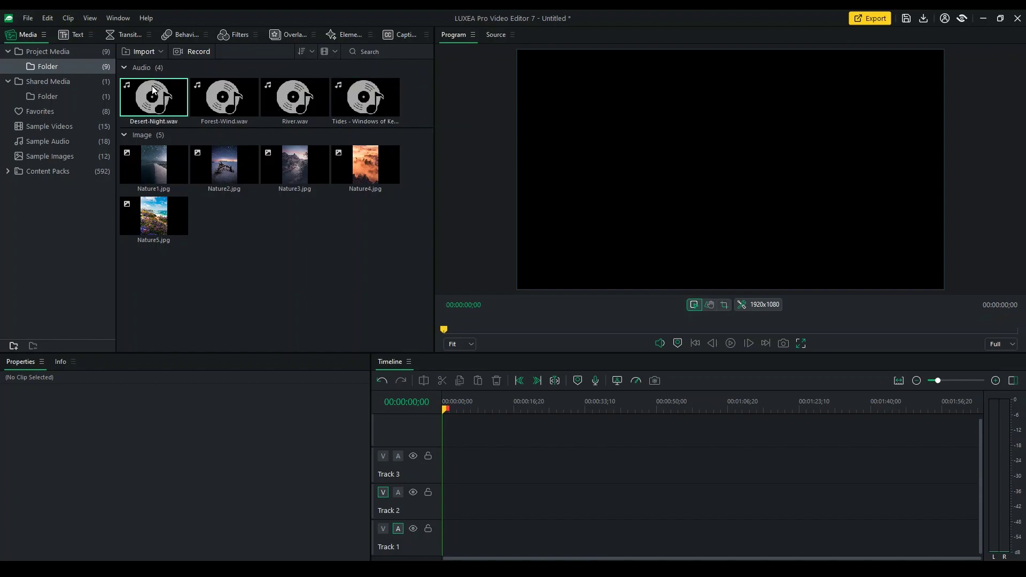
{"action": "left_click", "coordinate": [124, 67]}
{"action": "left_click", "coordinate": [124, 67]}
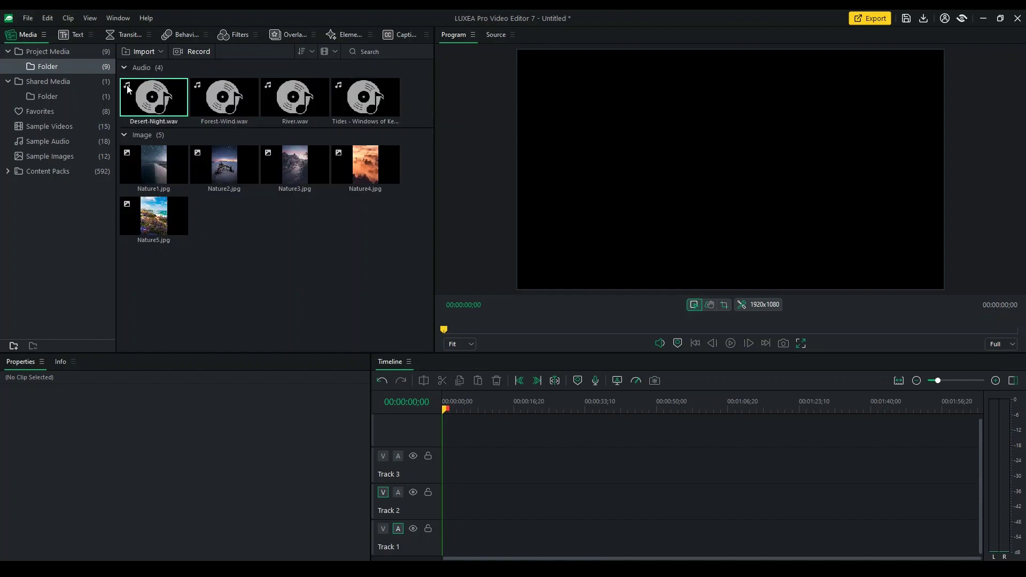
Step: Change the project's aspect ratio to 9:16 (Portrait) with the TikTok (1080x1920) resolution
{"action": "left_click", "coordinate": [773, 309]}
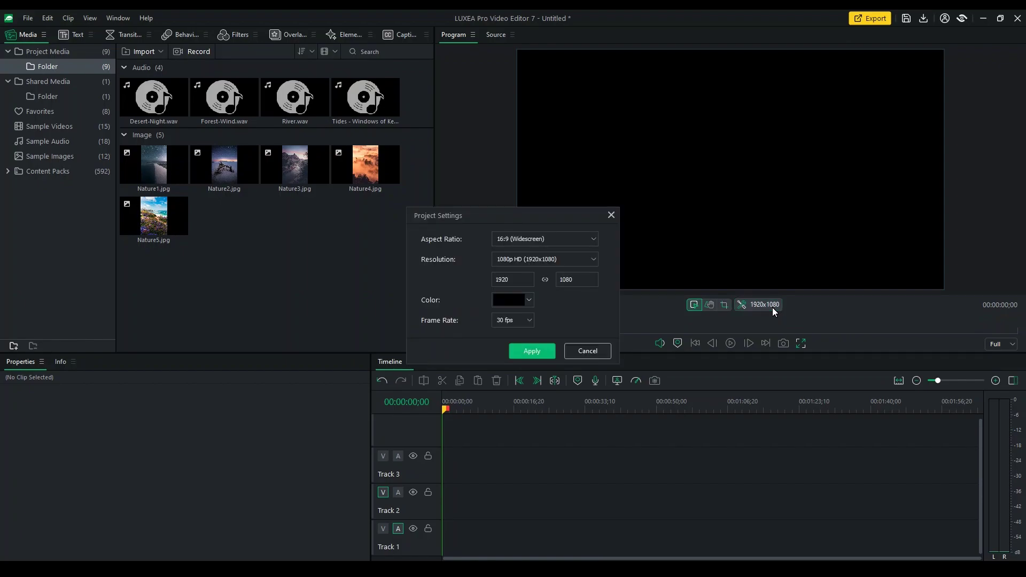
{"action": "left_click", "coordinate": [594, 240]}
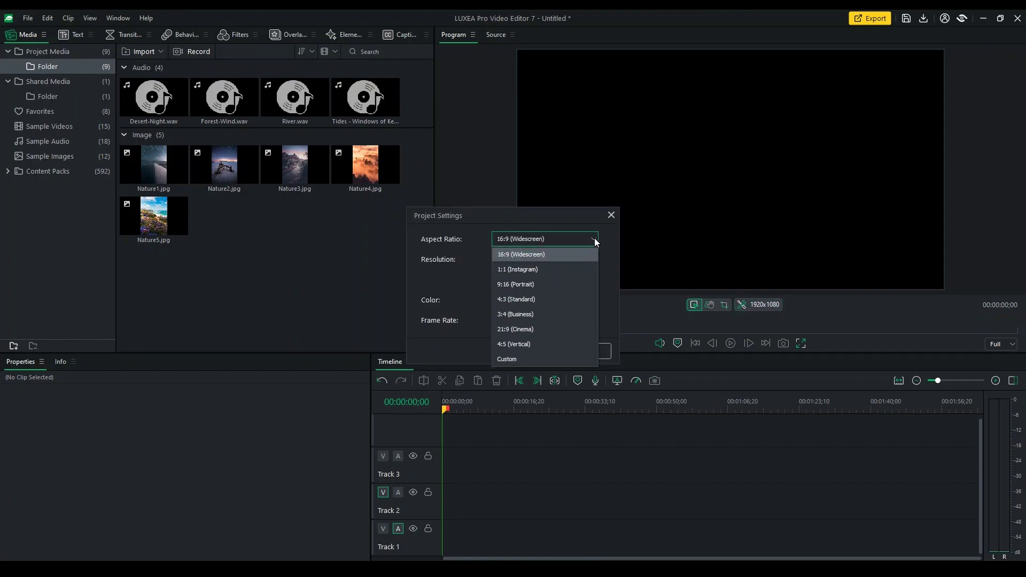
{"action": "left_click", "coordinate": [577, 285]}
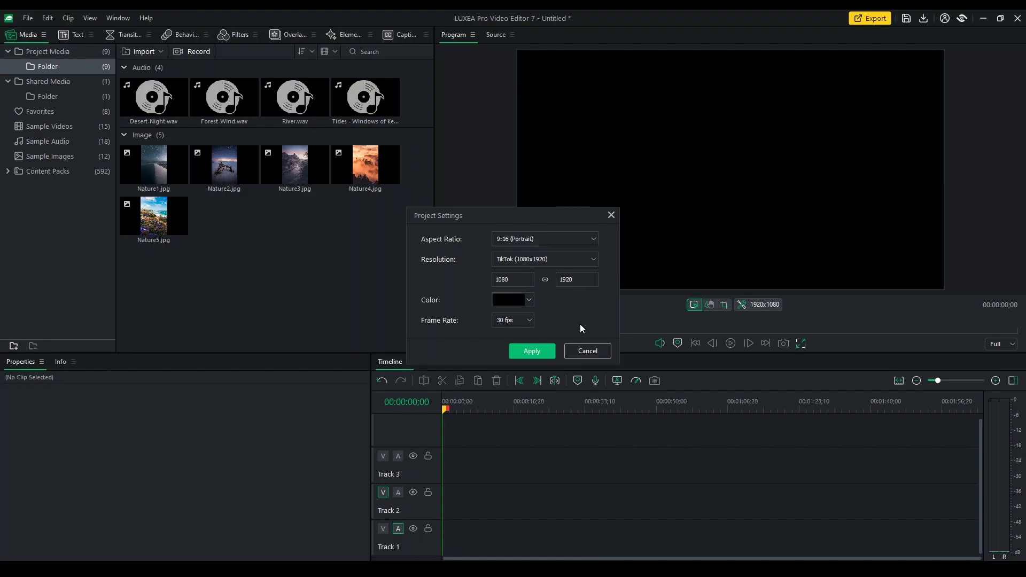
{"action": "left_click", "coordinate": [531, 350]}
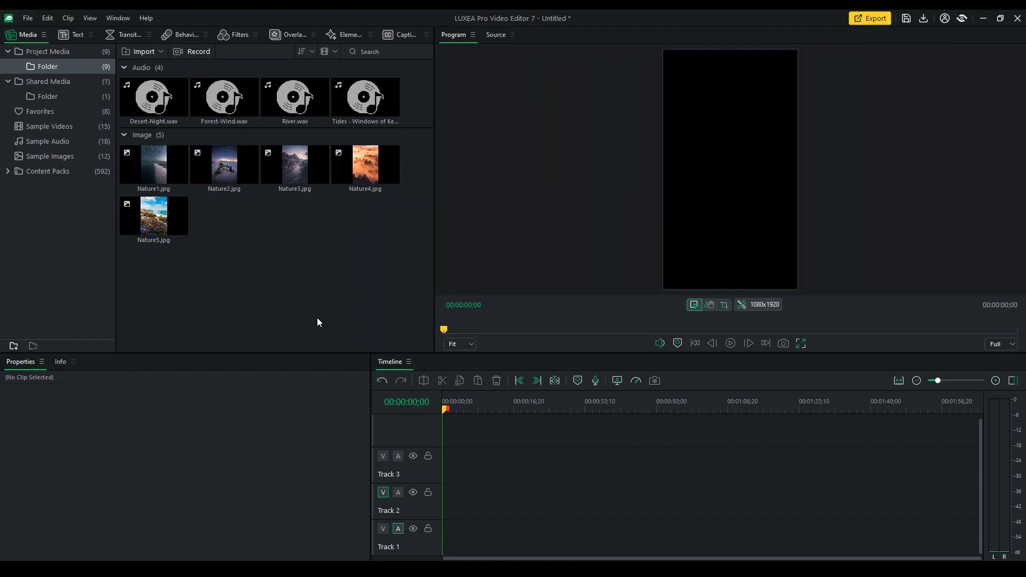
Step: Place the five Nature images in sequence at the start of Track 3 and preview them with the timeline zoomed to fit
{"action": "left_click_drag", "start_coordinate": [135, 300], "coordinate": [360, 156]}
{"action": "left_click_drag", "start_coordinate": [134, 161], "coordinate": [447, 464]}
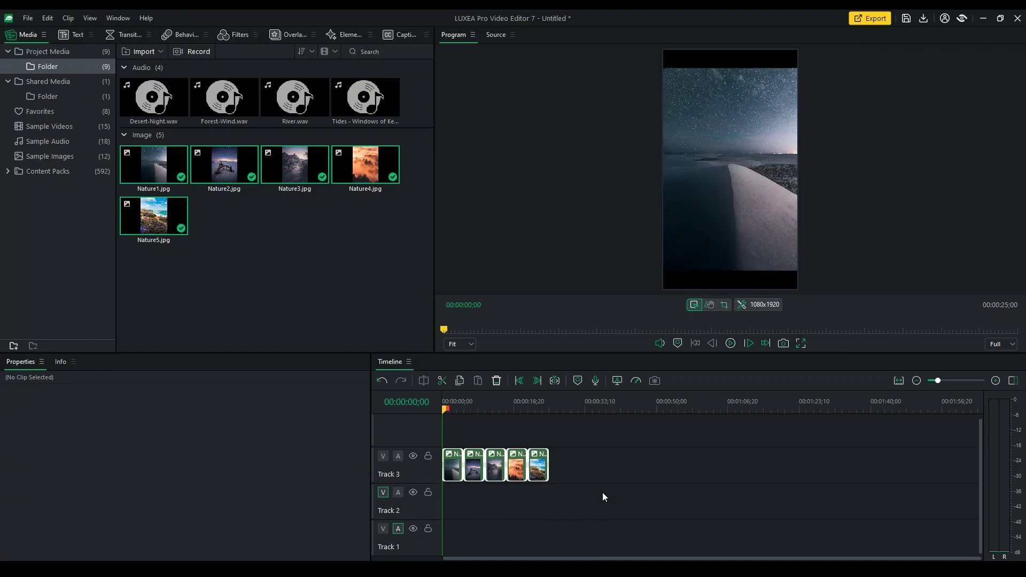
{"action": "left_click_drag", "start_coordinate": [471, 407], "coordinate": [545, 409]}
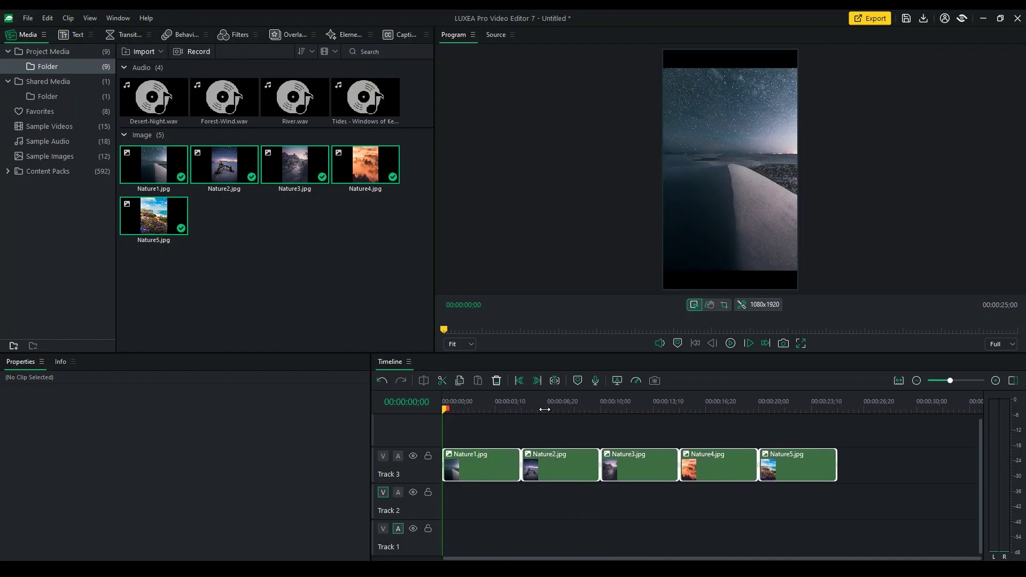
{"action": "left_click", "coordinate": [901, 383]}
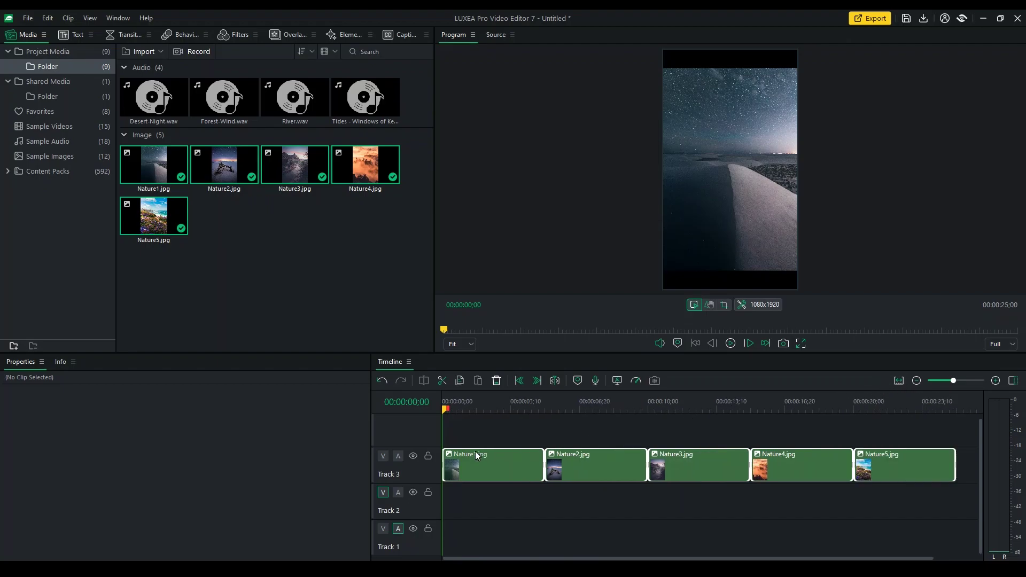
{"action": "left_click", "coordinate": [730, 343]}
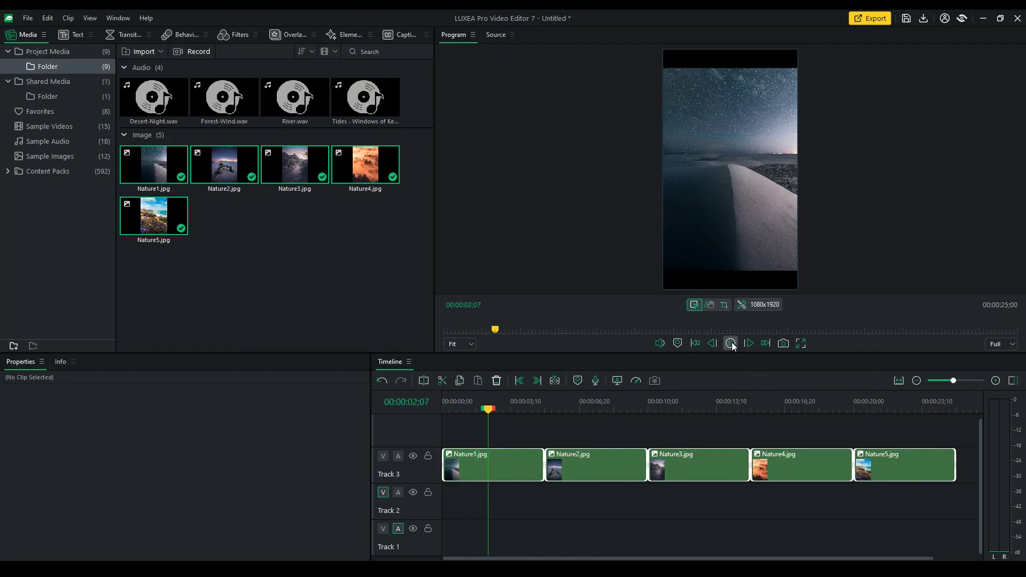
{"action": "left_click", "coordinate": [731, 344]}
Step: Shorten the image clips on Track 3 without gaps so the whole sequence lasts about 21.5 seconds
{"action": "left_click", "coordinate": [511, 473]}
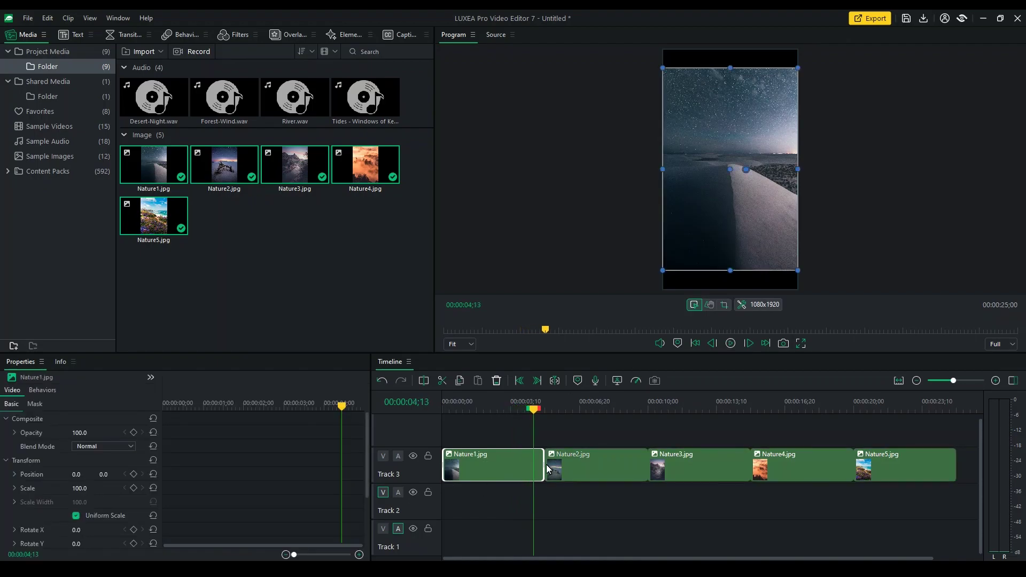
{"action": "left_click_drag", "start_coordinate": [544, 468], "coordinate": [652, 473]}
{"action": "left_click_drag", "start_coordinate": [724, 462], "coordinate": [710, 463]}
{"action": "left_click_drag", "start_coordinate": [820, 470], "coordinate": [780, 475]}
Step: Enlarge the Nature1.jpg clip to a scale of about 120 so it fills the portrait frame without black bars
{"action": "left_click", "coordinate": [472, 412]}
{"action": "left_click", "coordinate": [491, 472]}
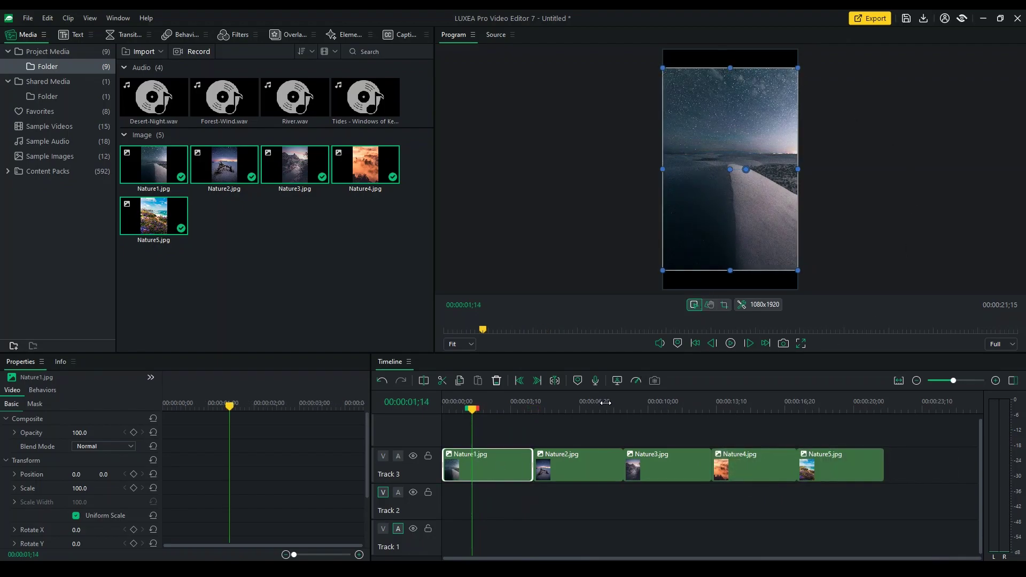
{"action": "left_click", "coordinate": [586, 404]}
{"action": "left_click", "coordinate": [660, 404]}
{"action": "left_click", "coordinate": [746, 405]}
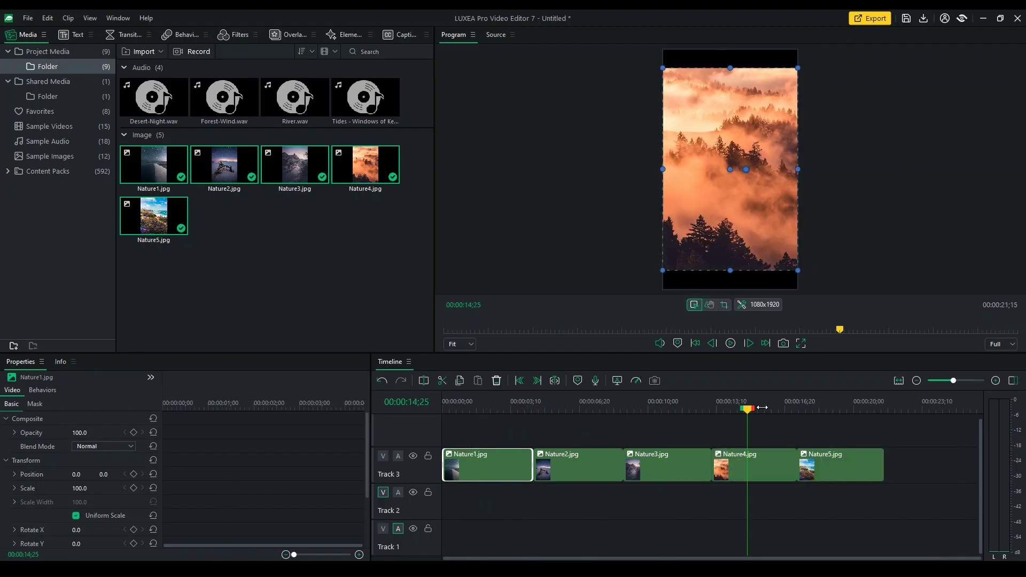
{"action": "left_click", "coordinate": [497, 409]}
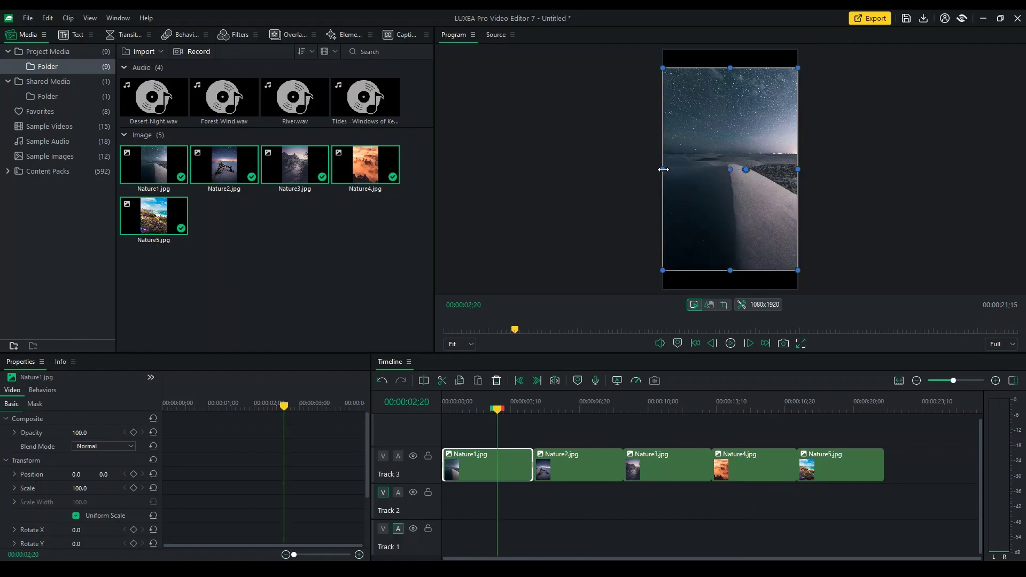
{"action": "left_click_drag", "start_coordinate": [663, 169], "coordinate": [649, 170]}
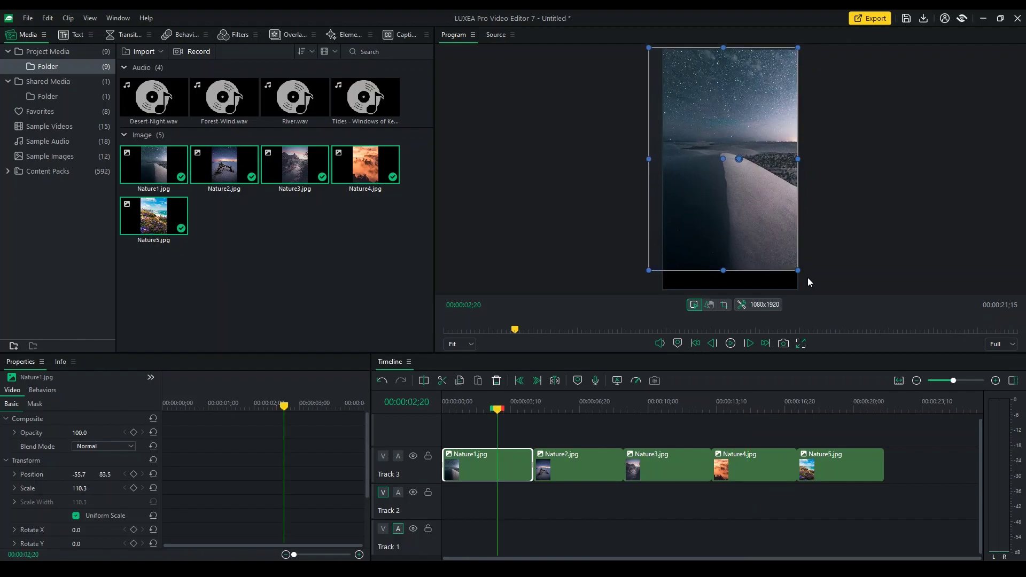
{"action": "left_click_drag", "start_coordinate": [798, 270], "coordinate": [811, 291]}
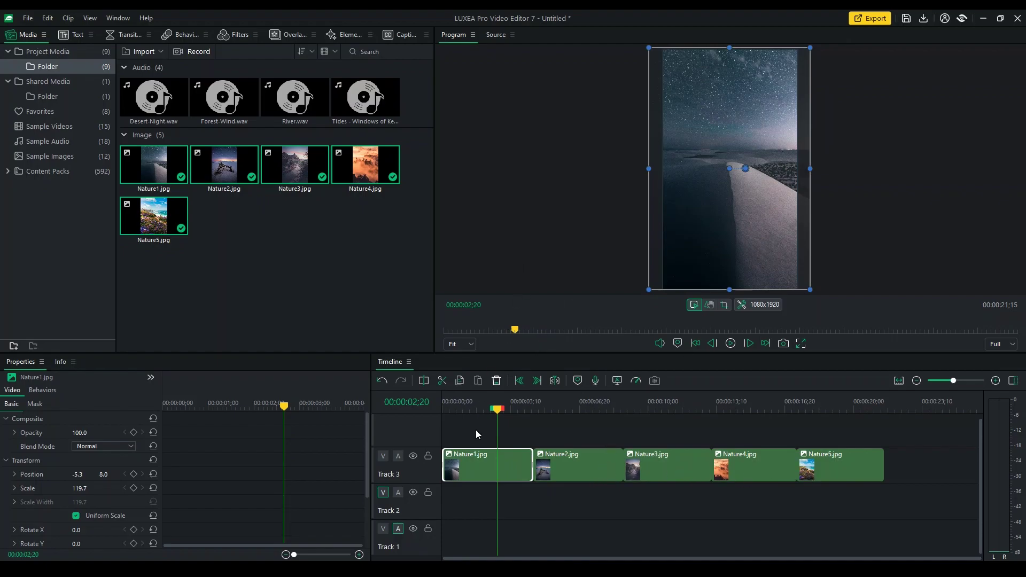
Step: Copy Nature1.jpg's video properties onto the Nature2 to Nature5 clips and play the sequence to check the framing
{"action": "right_click", "coordinate": [480, 464]}
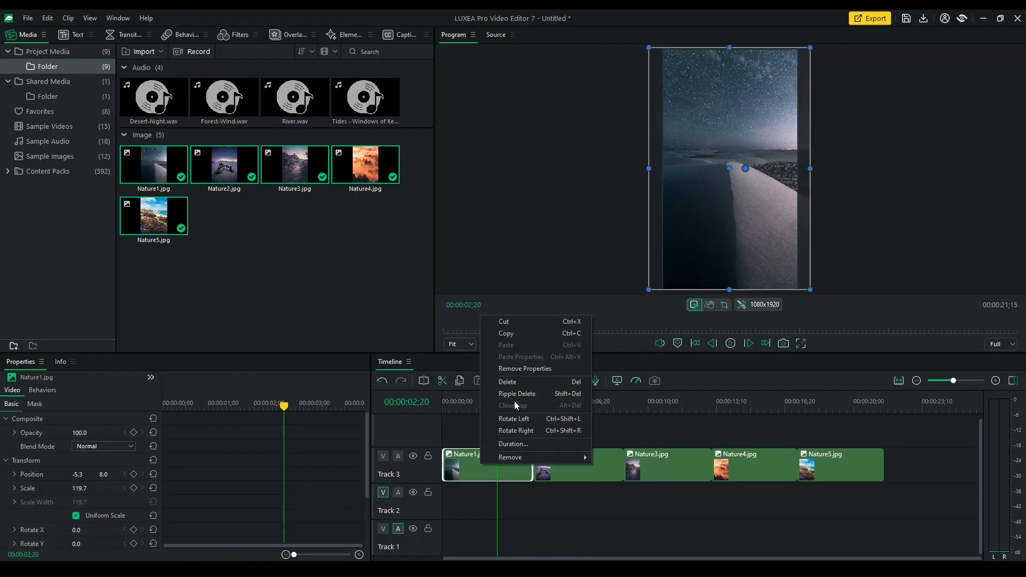
{"action": "left_click", "coordinate": [529, 334]}
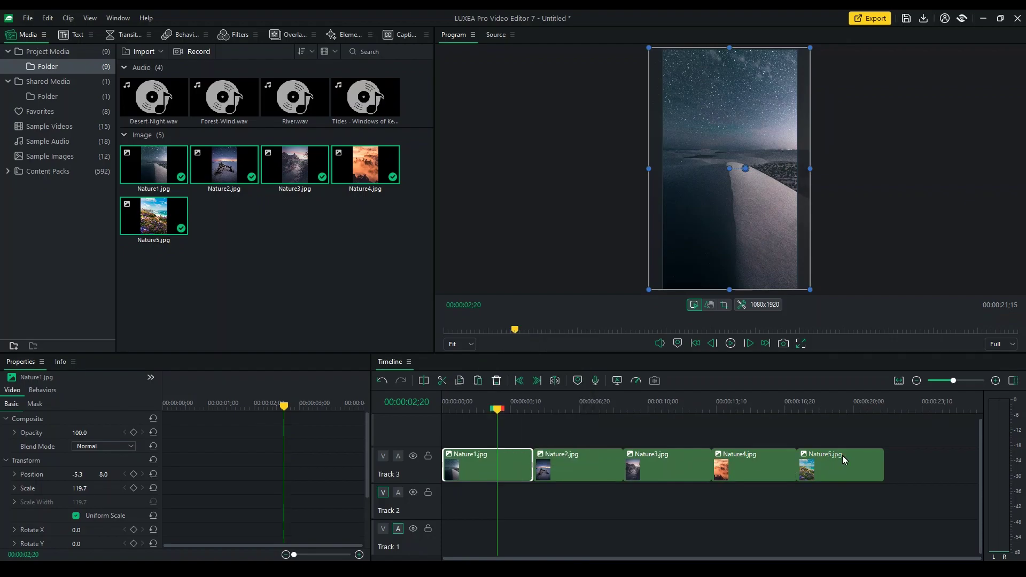
{"action": "left_click_drag", "start_coordinate": [914, 425], "coordinate": [577, 491]}
{"action": "right_click", "coordinate": [595, 469]}
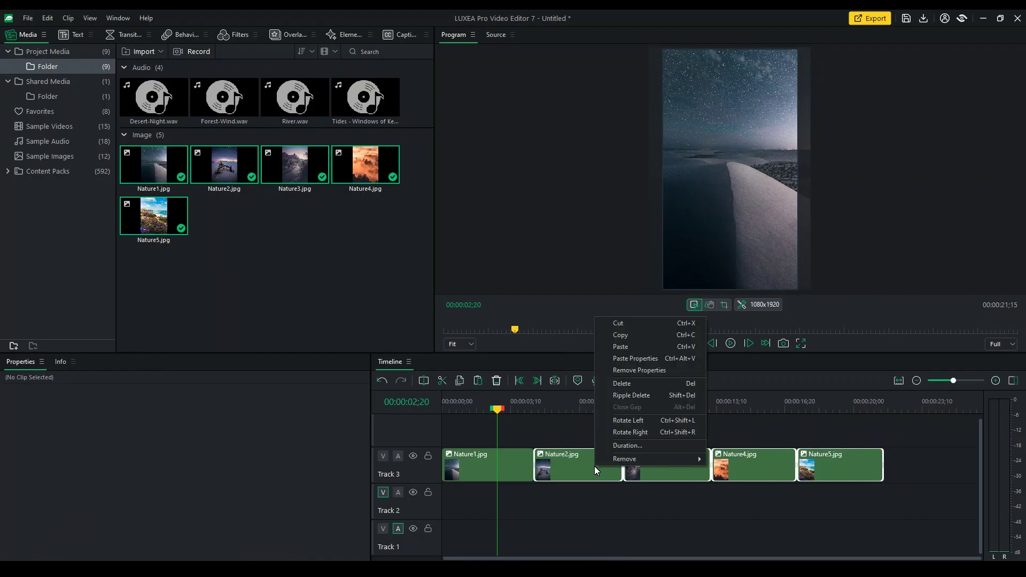
{"action": "left_click", "coordinate": [643, 360]}
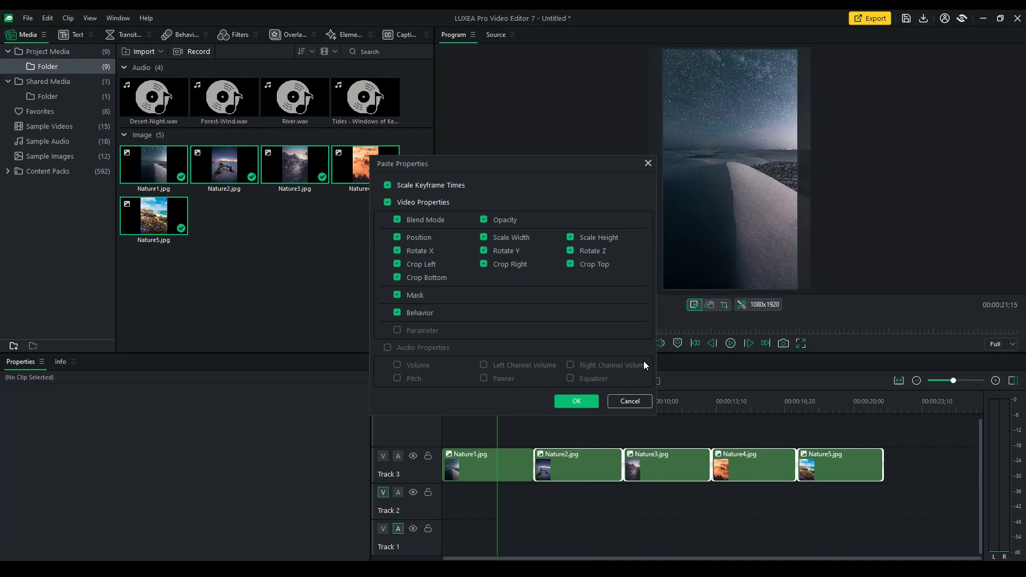
{"action": "left_click", "coordinate": [579, 402]}
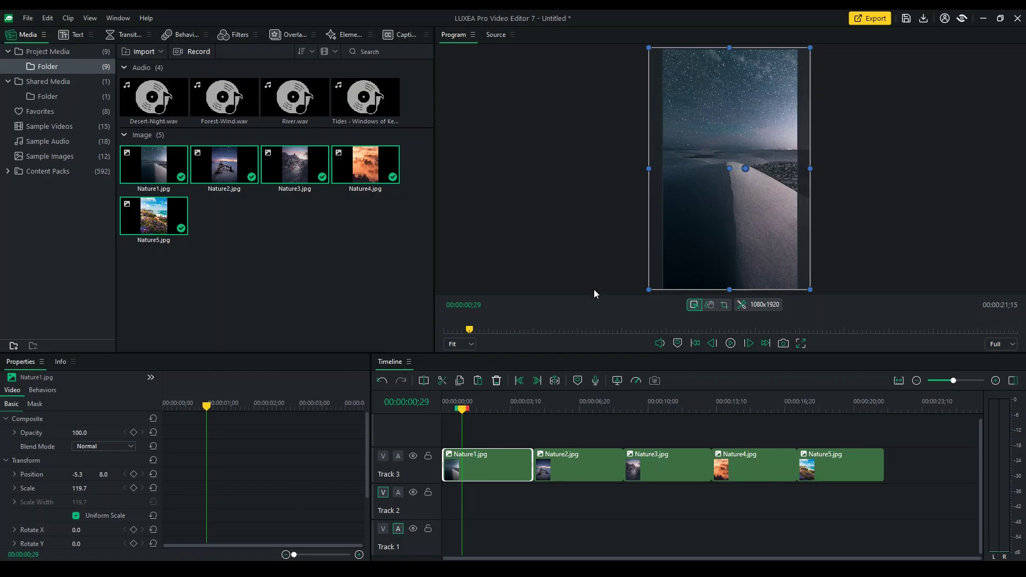
{"action": "left_click", "coordinate": [584, 411]}
{"action": "left_click_drag", "start_coordinate": [676, 402], "coordinate": [447, 419]}
{"action": "left_click", "coordinate": [735, 347]}
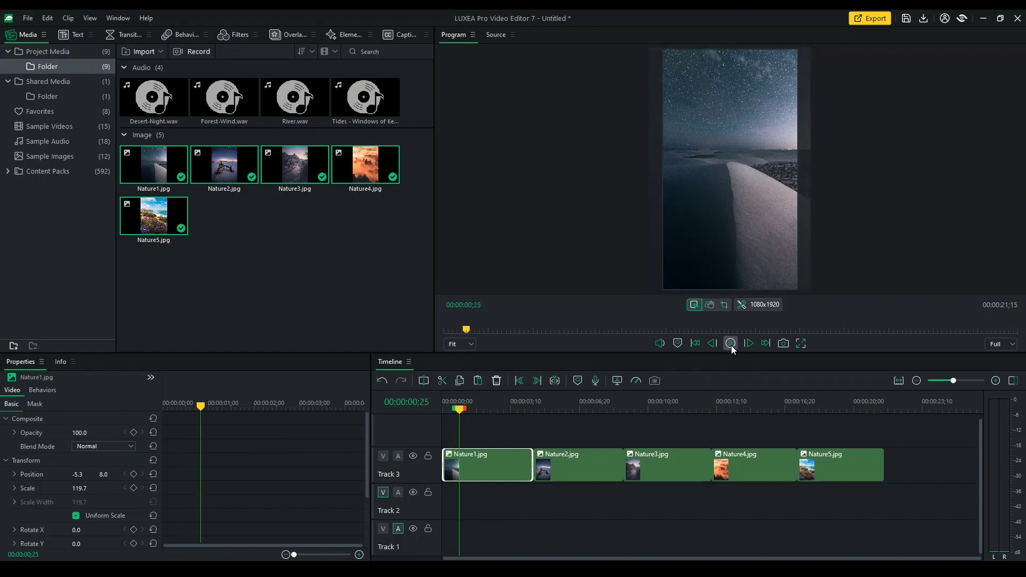
{"action": "left_click", "coordinate": [731, 345]}
Step: Add a scale keyframe to Nature1.jpg at 00:00:01;11 and a second one at 00:00:02;25 with the scale set to 125
{"action": "left_click_drag", "start_coordinate": [502, 411], "coordinate": [468, 413]}
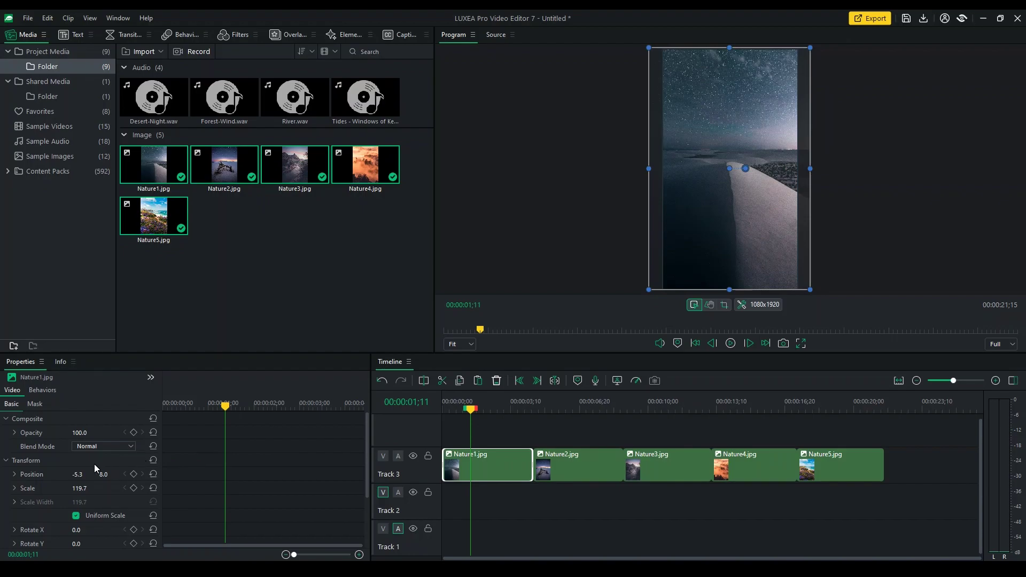
{"action": "left_click", "coordinate": [134, 488]}
{"action": "left_click_drag", "start_coordinate": [226, 409], "coordinate": [293, 402]}
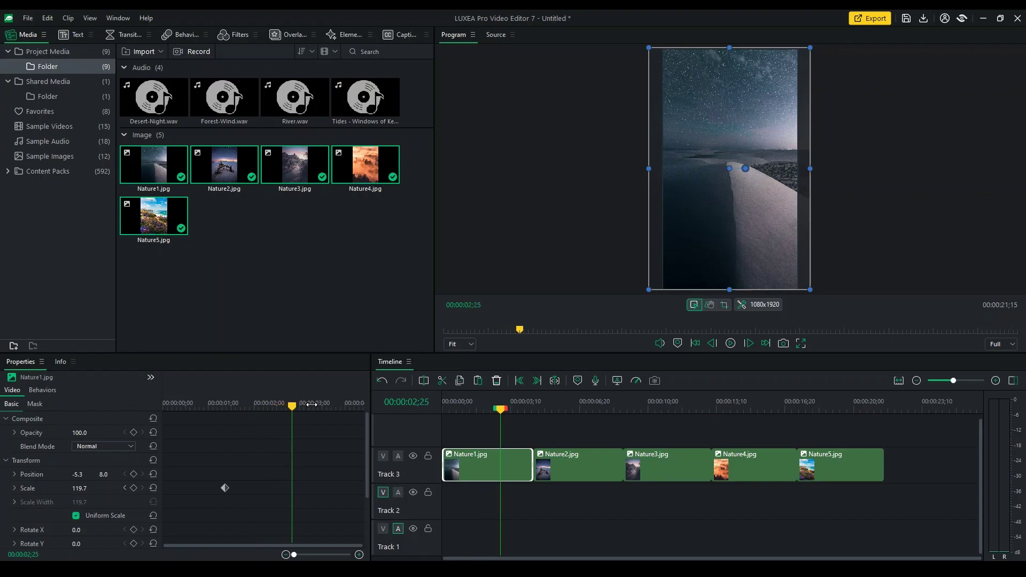
{"action": "left_click", "coordinate": [80, 488]}
{"action": "type", "text": "125"}
{"action": "key", "text": "Return"}
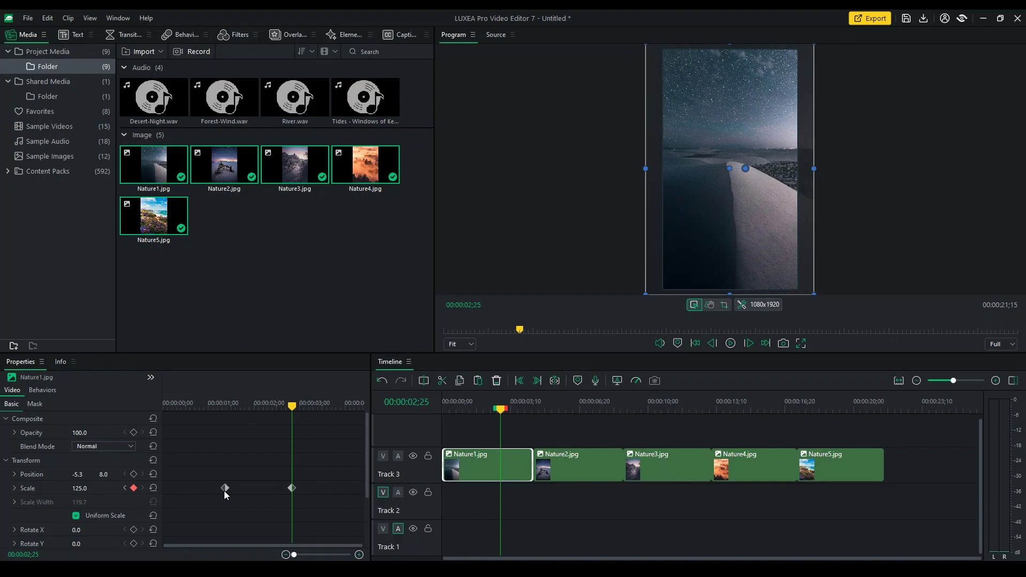
Step: Move Nature1.jpg's two scale keyframes to the clip's start and end, and preview the zoom
{"action": "left_click_drag", "start_coordinate": [225, 489], "coordinate": [166, 488]}
{"action": "left_click", "coordinate": [164, 488]}
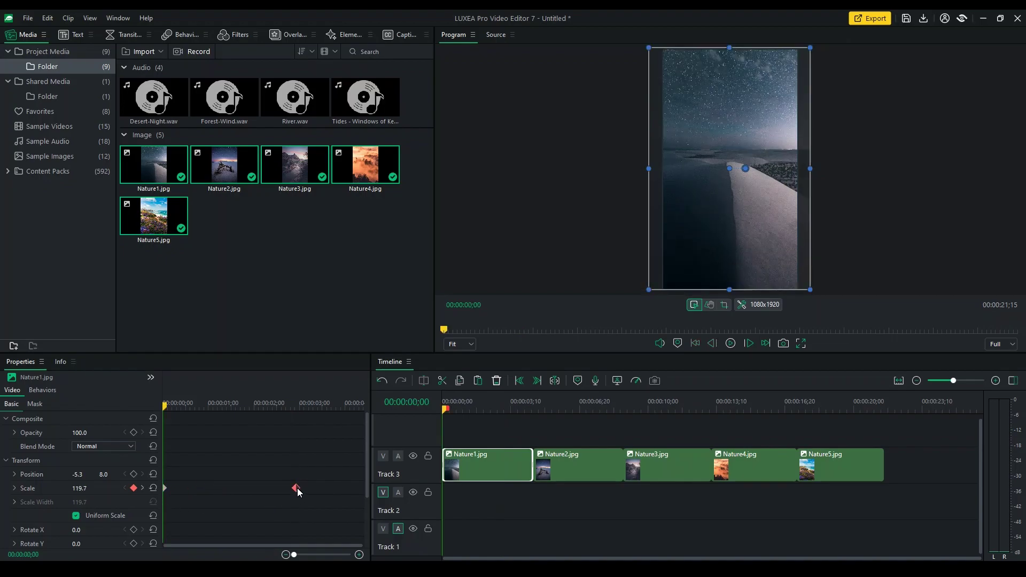
{"action": "key", "text": "Down"}
{"action": "key", "text": "Up"}
{"action": "left_click", "coordinate": [731, 345]}
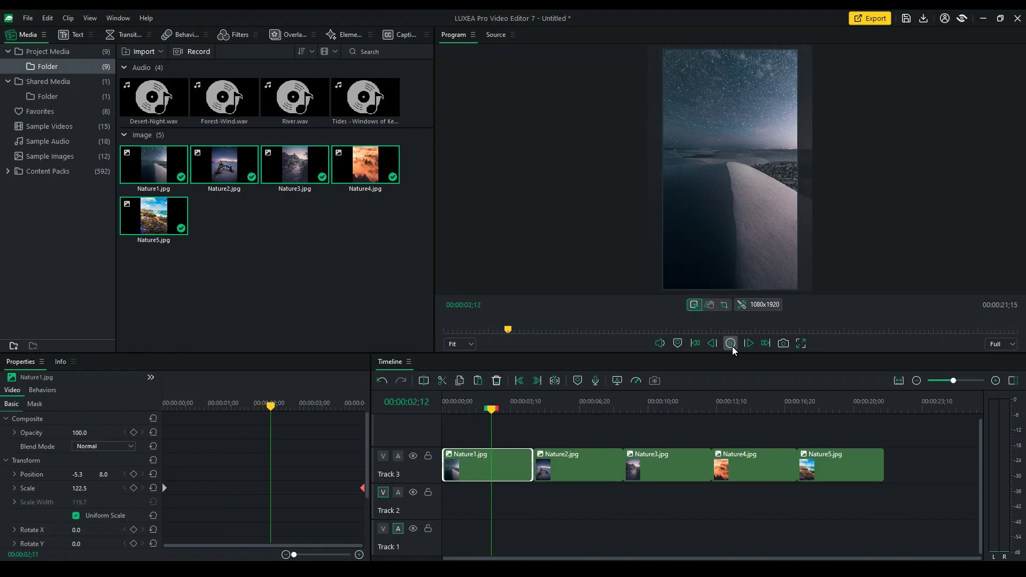
{"action": "left_click", "coordinate": [731, 344]}
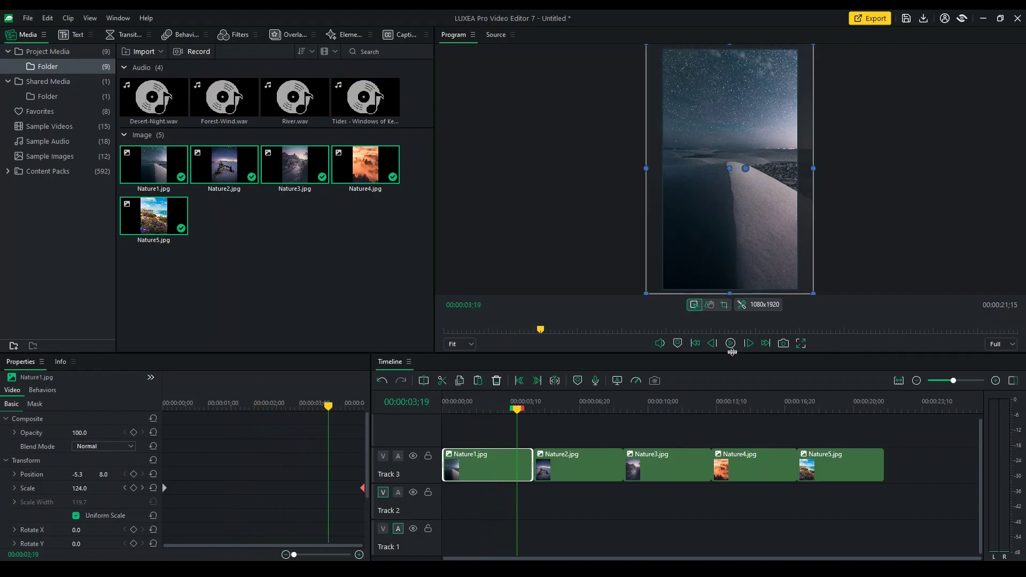
Step: Set the scale of Nature1.jpg's final keyframe to 135, keep it at the clip's end, and replay the stronger zoom
{"action": "mouse_move", "coordinate": [731, 354]}
{"action": "left_mouse_down"}
{"action": "mouse_move", "coordinate": [727, 384]}
{"action": "mouse_move", "coordinate": [727, 342]}
{"action": "left_mouse_up"}
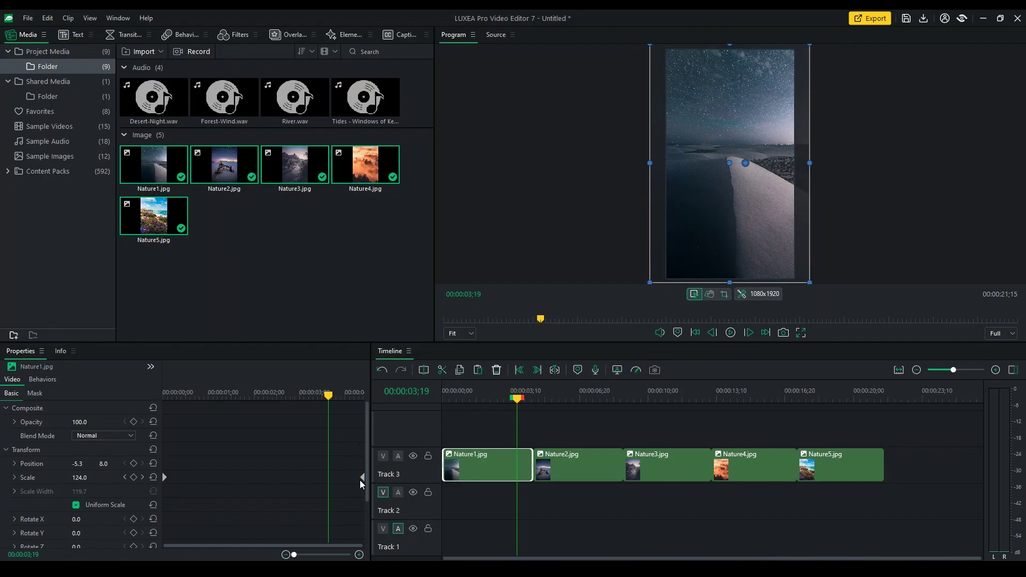
{"action": "left_click_drag", "start_coordinate": [360, 480], "coordinate": [327, 482]}
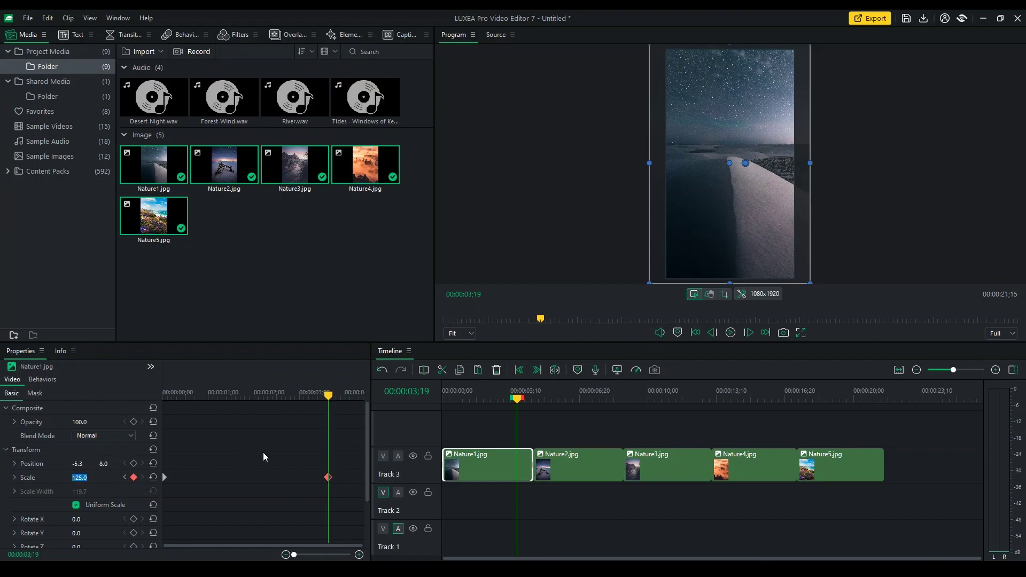
{"action": "type", "text": "122"}
{"action": "key", "text": "Return"}
{"action": "key", "text": "space"}
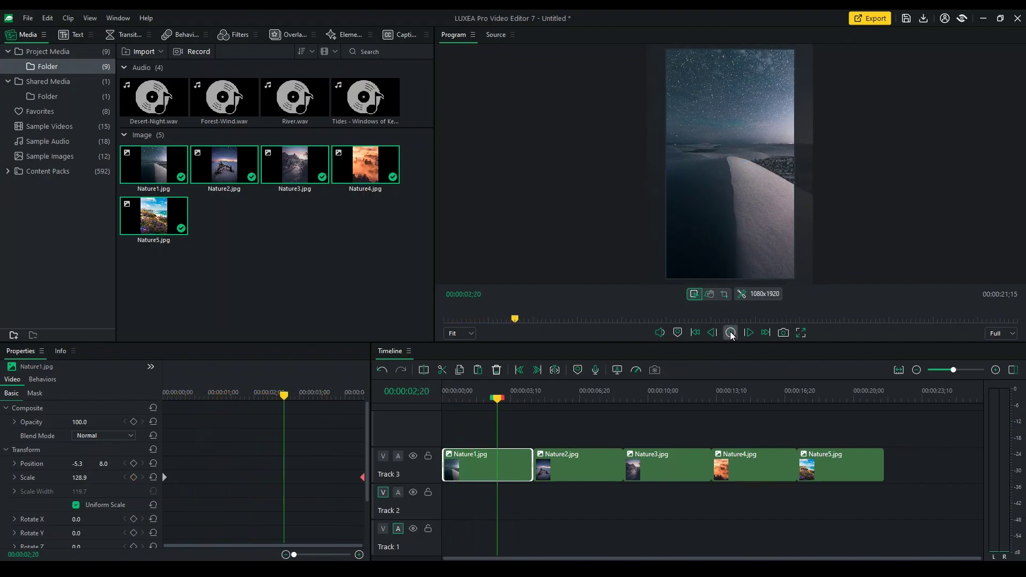
{"action": "left_click", "coordinate": [730, 333]}
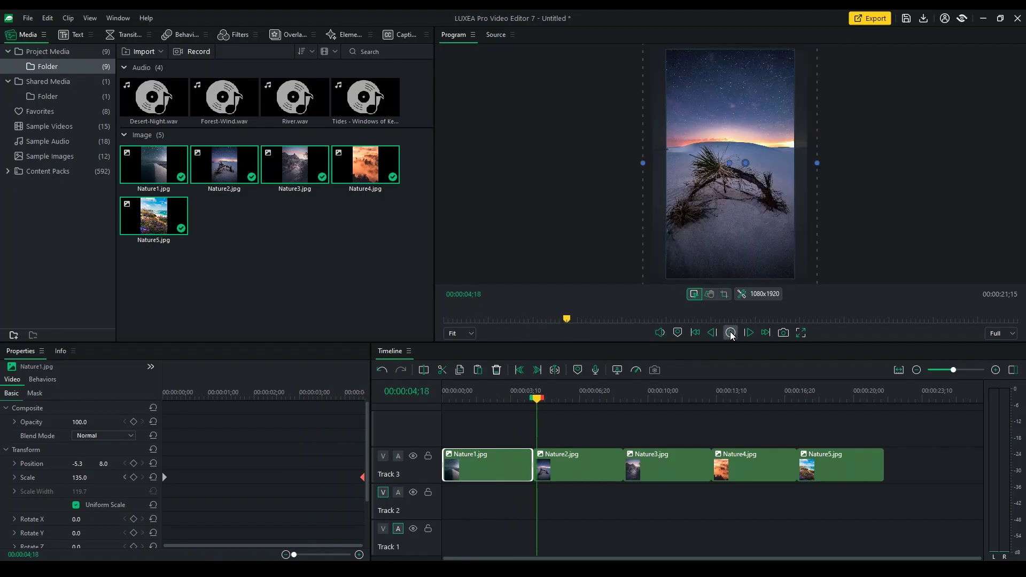
Step: Add two scale keyframes to Nature2.jpg, one at 00:00:07;13 and one at 00:00:05;25
{"action": "left_click_drag", "start_coordinate": [536, 408], "coordinate": [560, 409]}
{"action": "left_click", "coordinate": [573, 459]}
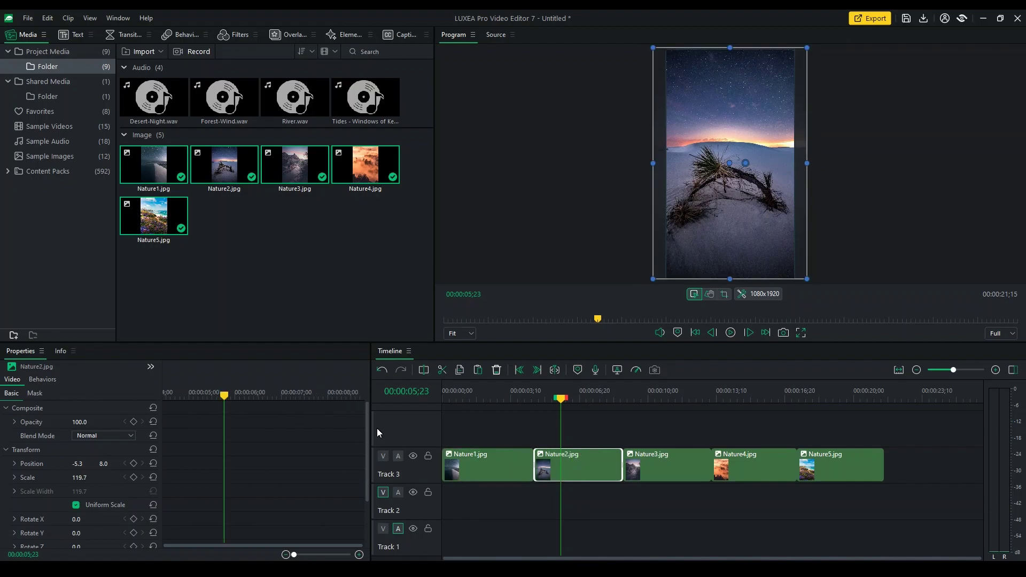
{"action": "left_click", "coordinate": [134, 477]}
{"action": "left_click_drag", "start_coordinate": [224, 479], "coordinate": [302, 483]}
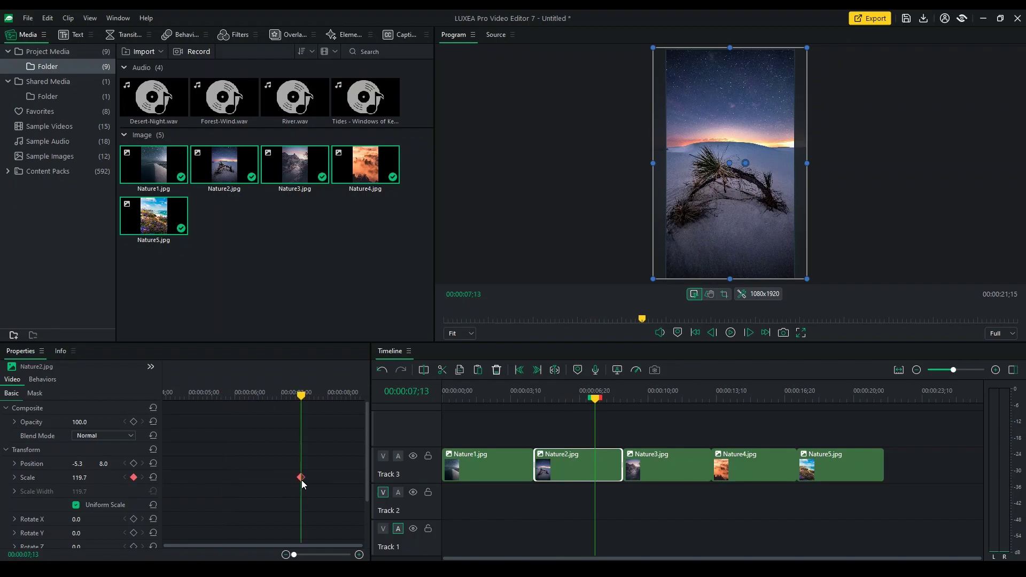
{"action": "left_click", "coordinate": [227, 392]}
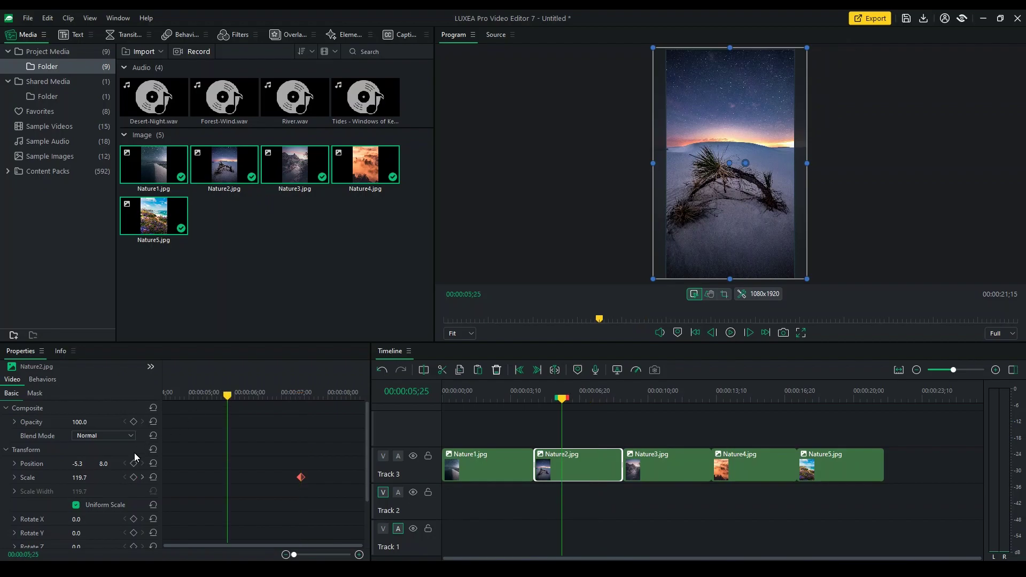
{"action": "left_click_drag", "start_coordinate": [83, 484], "coordinate": [80, 482]}
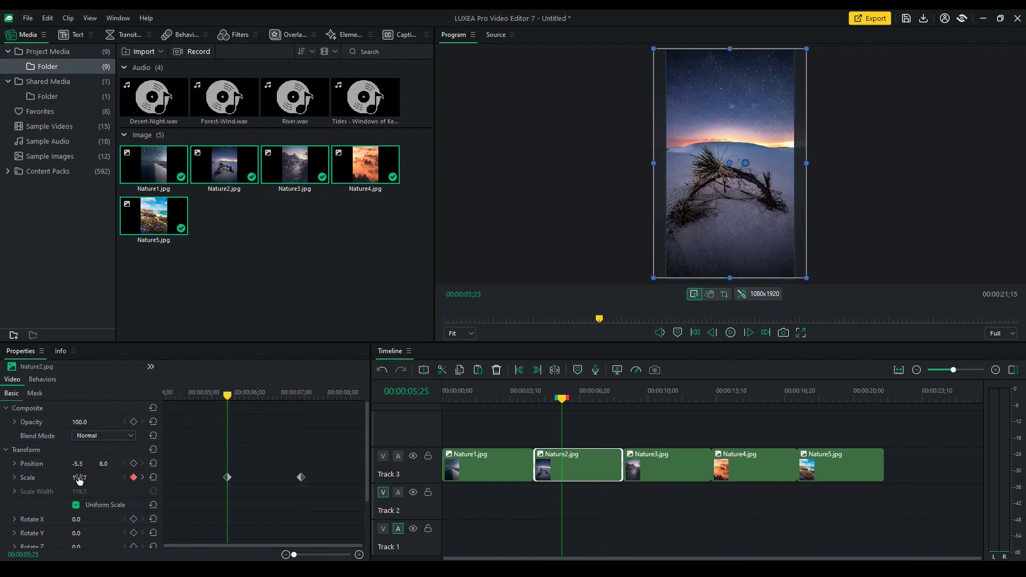
Step: Set the scale of Nature2.jpg's earlier keyframe to 135 and move the two keyframes to the clip's start and end
{"action": "left_click", "coordinate": [79, 481]}
{"action": "type", "text": "135"}
{"action": "key", "text": "Return"}
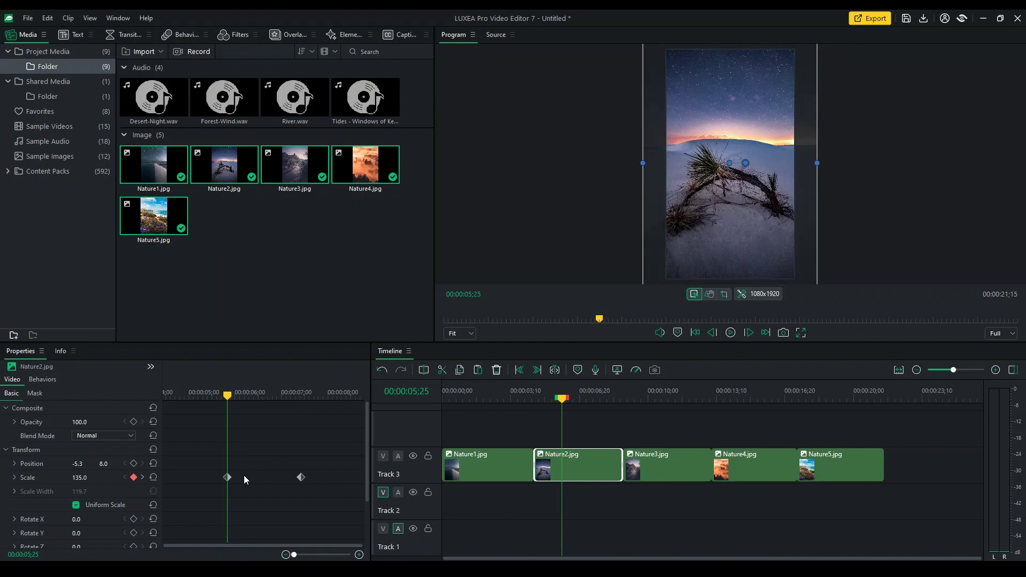
{"action": "left_click_drag", "start_coordinate": [227, 477], "coordinate": [156, 486]}
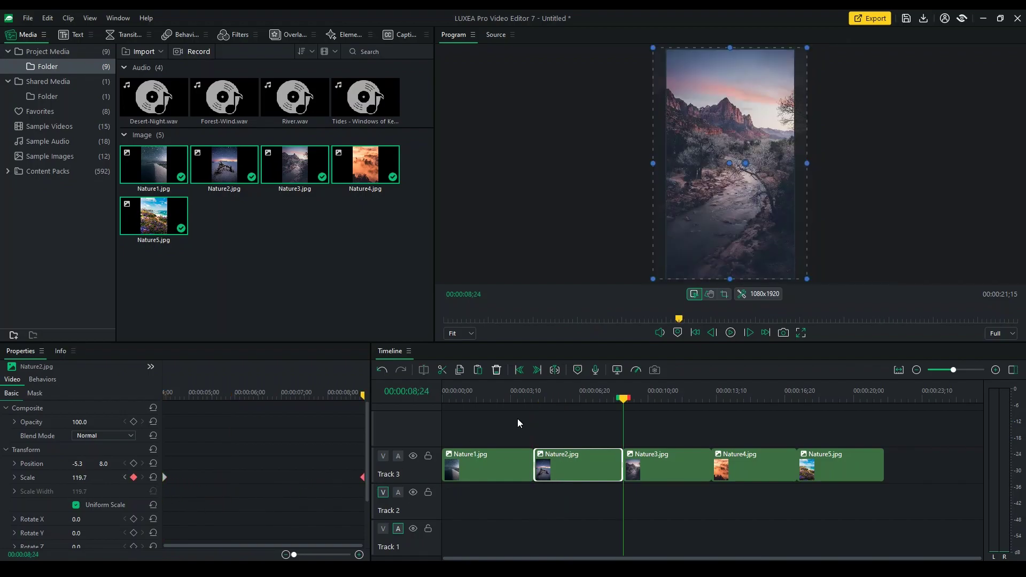
Step: Play back the Nature1.jpg and Nature2.jpg zooms and look through the Nature3 to Nature5 clips
{"action": "left_click", "coordinate": [538, 400]}
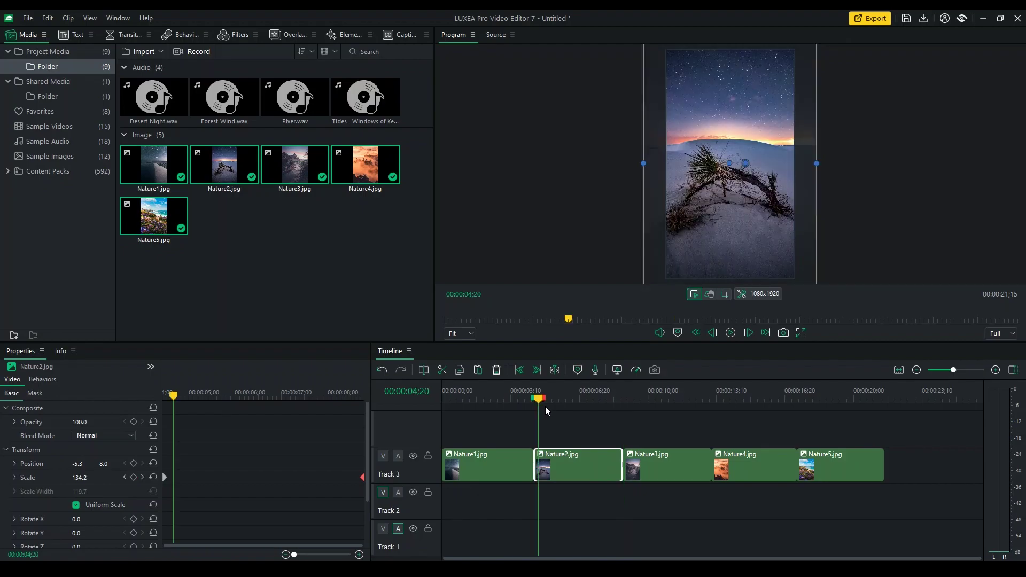
{"action": "left_click", "coordinate": [731, 335]}
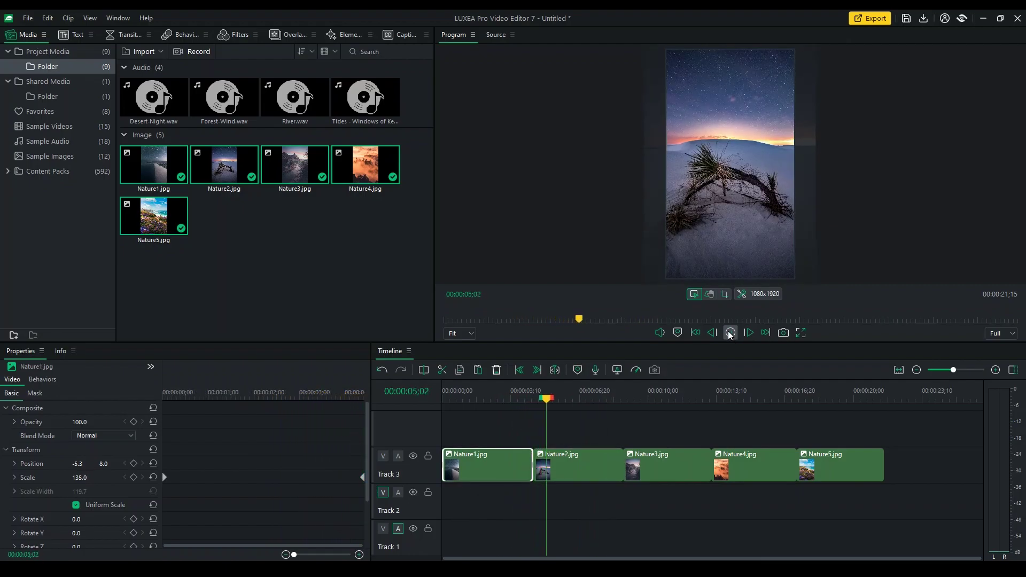
{"action": "left_click", "coordinate": [730, 333]}
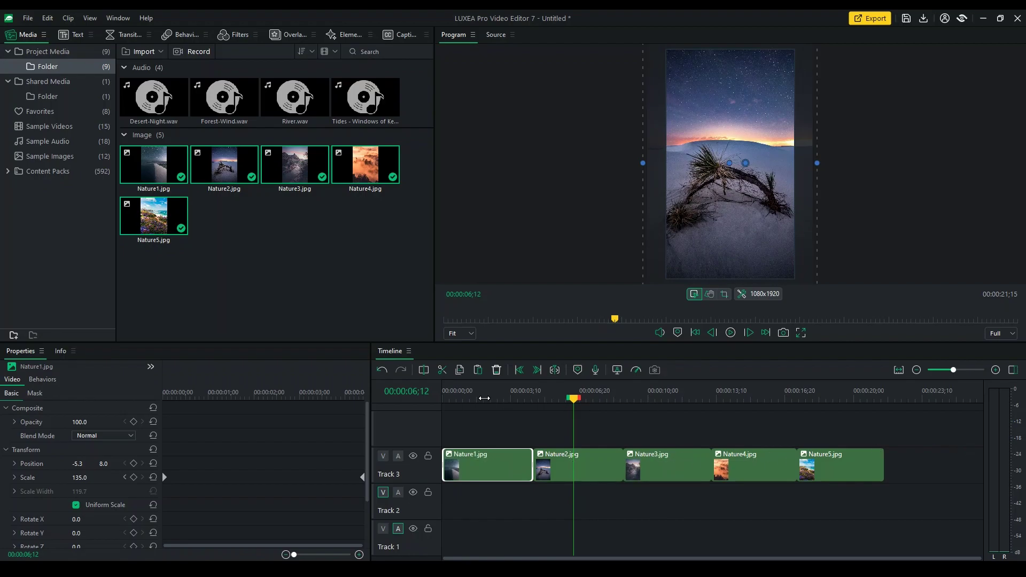
{"action": "left_click", "coordinate": [493, 398]}
{"action": "left_click", "coordinate": [731, 334]}
{"action": "left_click", "coordinate": [732, 334]}
{"action": "left_click", "coordinate": [680, 396]}
{"action": "left_click", "coordinate": [770, 399]}
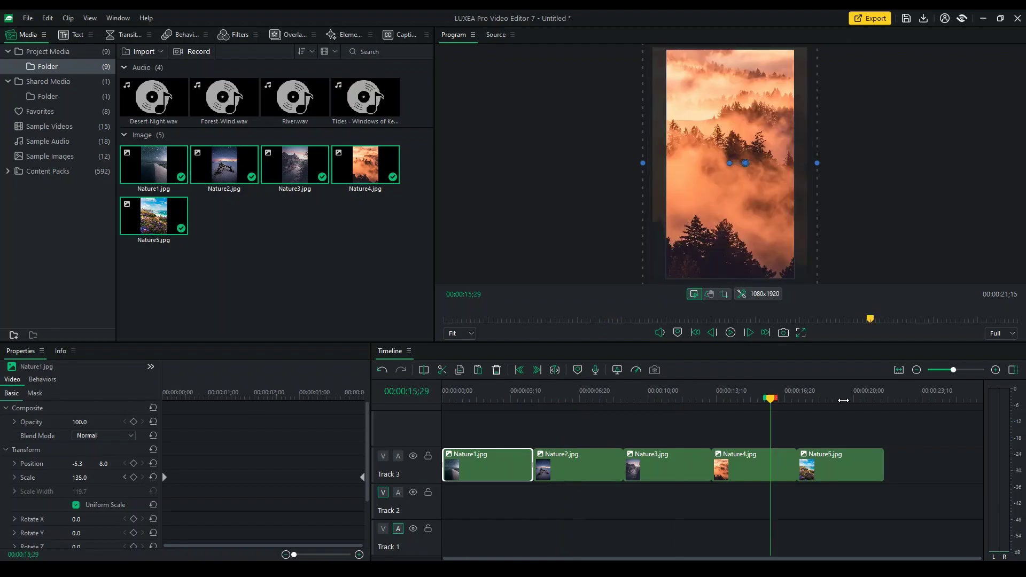
{"action": "left_click", "coordinate": [841, 398]}
{"action": "left_click", "coordinate": [691, 397]}
Step: Paste Nature1.jpg's video properties, including its scale keyframes, onto Nature3.jpg and preview the zoom
{"action": "right_click", "coordinate": [506, 468]}
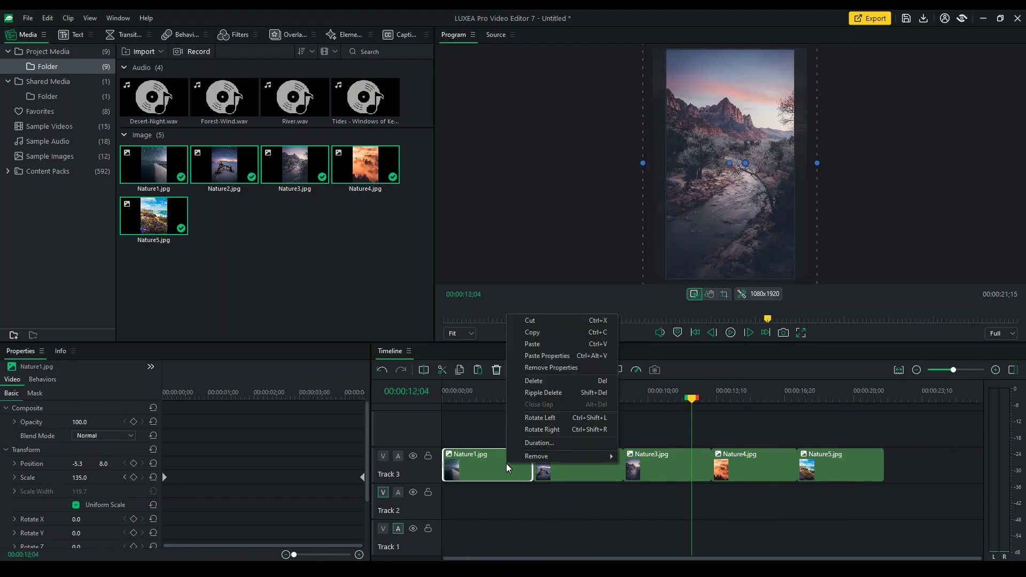
{"action": "left_click", "coordinate": [557, 340]}
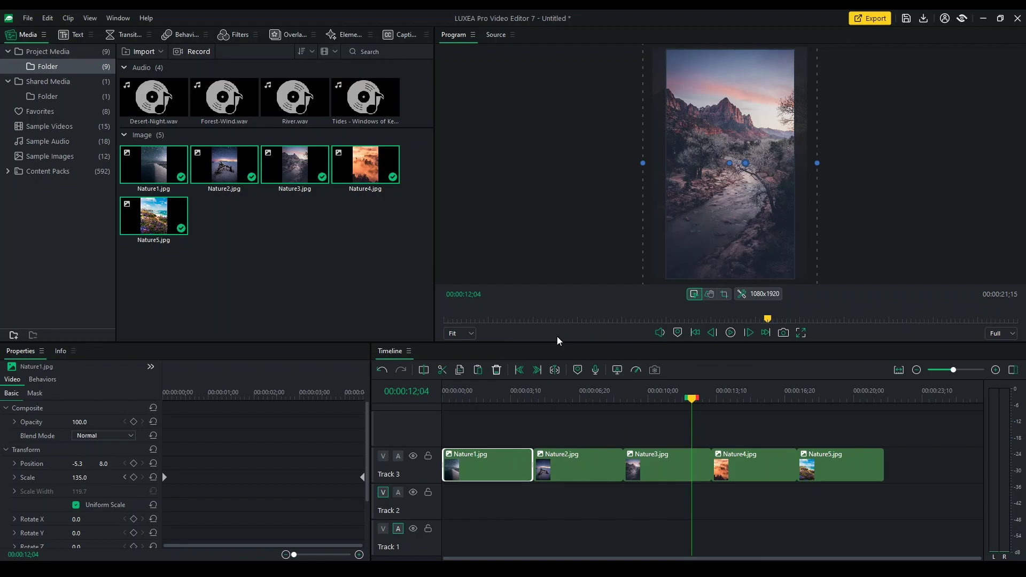
{"action": "left_click", "coordinate": [648, 461]}
{"action": "right_click", "coordinate": [664, 475]}
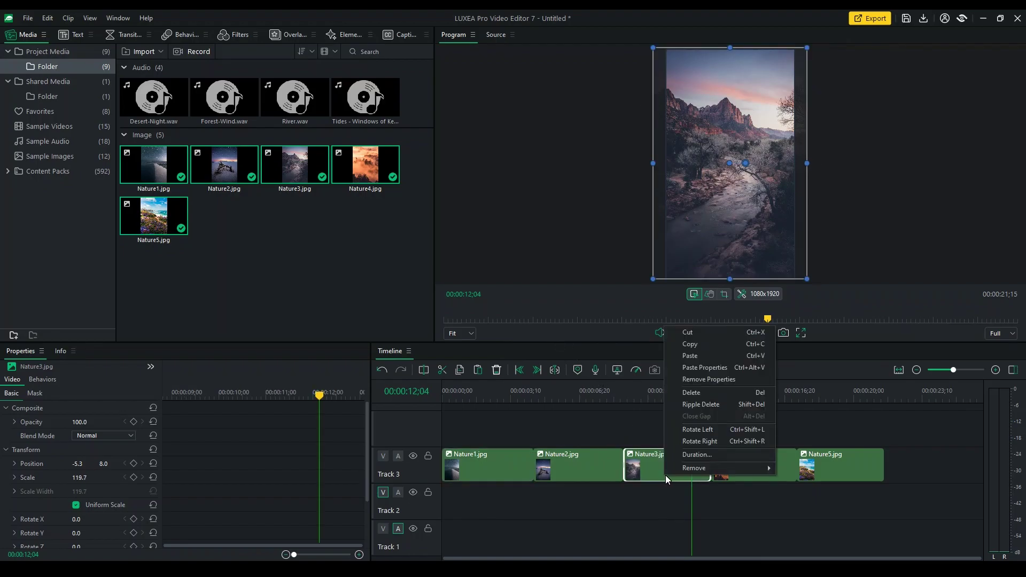
{"action": "left_click", "coordinate": [724, 368]}
{"action": "left_click", "coordinate": [575, 401]}
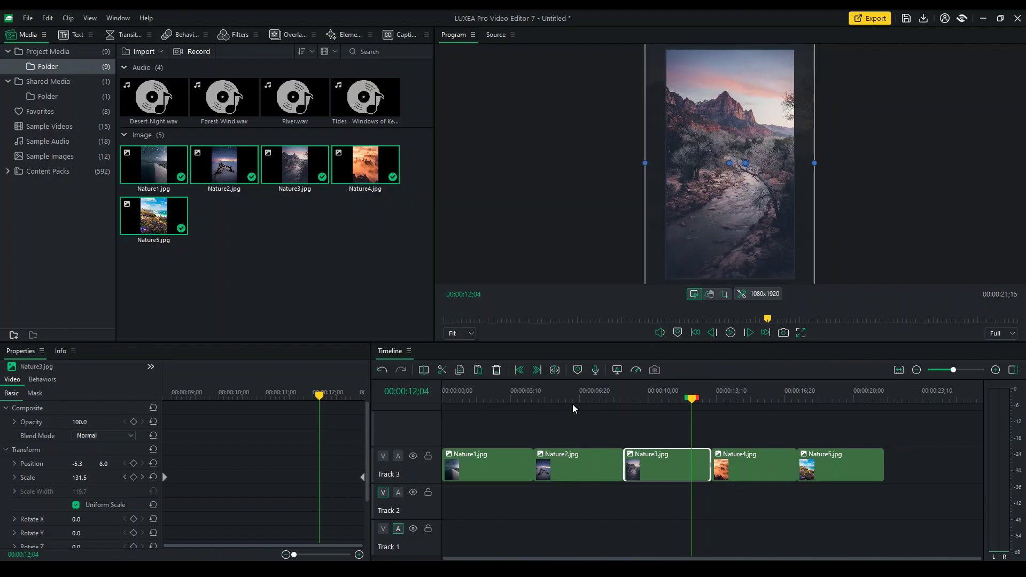
{"action": "left_click", "coordinate": [625, 395]}
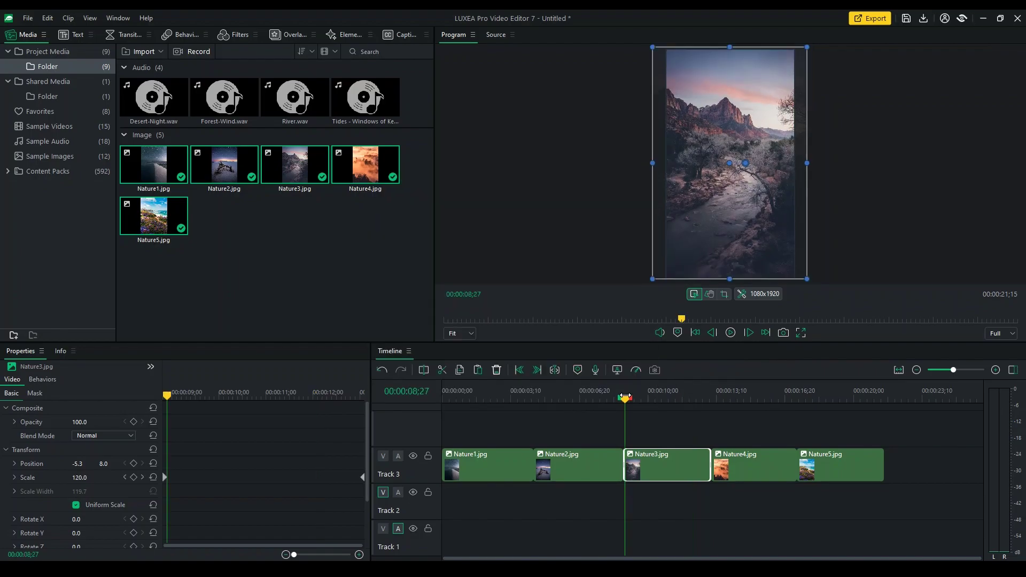
{"action": "left_click", "coordinate": [730, 332]}
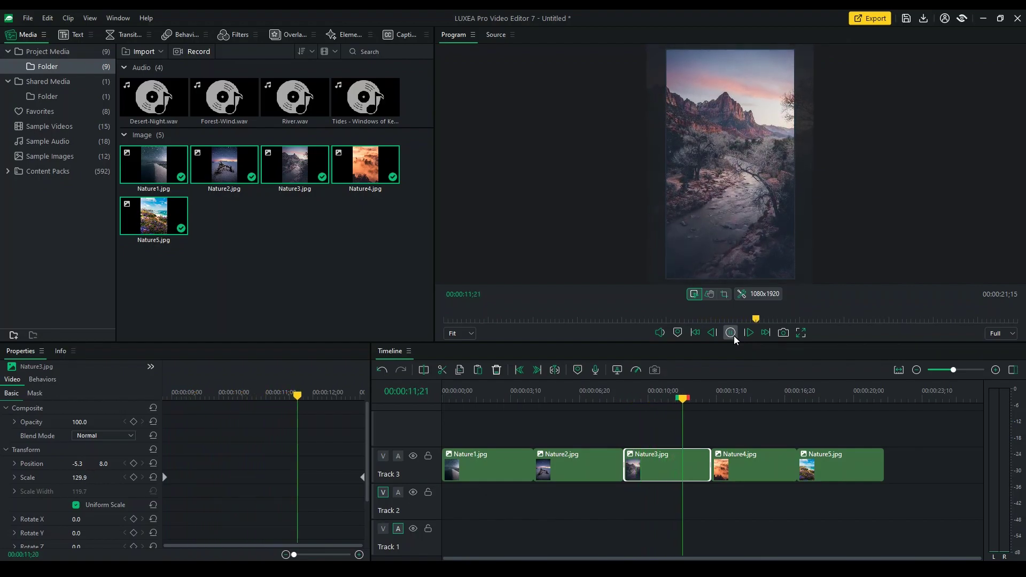
{"action": "left_click", "coordinate": [732, 334]}
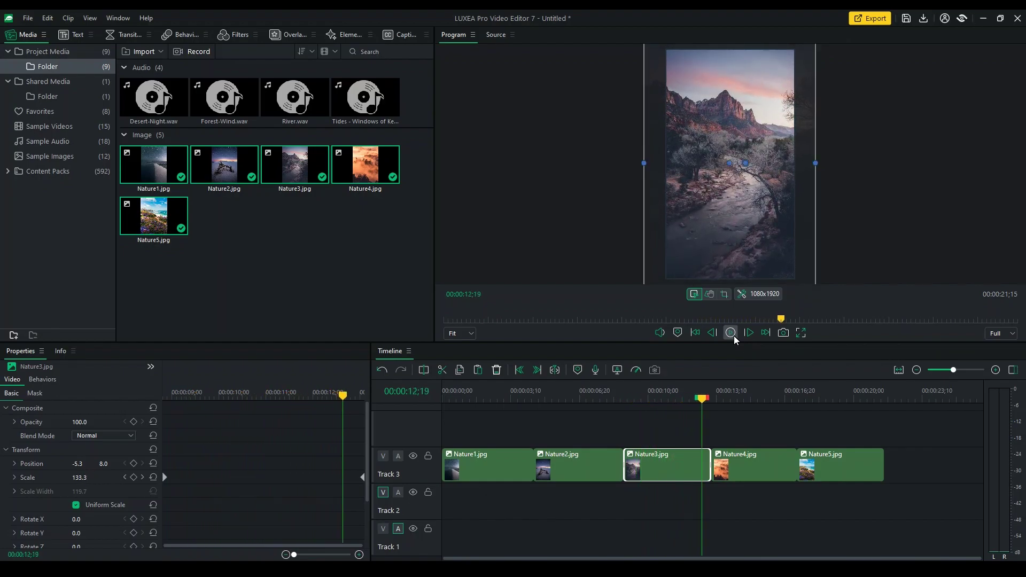
Step: Paste Nature2.jpg's video properties onto Nature4.jpg, keeping the scaling of keyframe times enabled
{"action": "left_click", "coordinate": [570, 476]}
{"action": "right_click", "coordinate": [570, 476]}
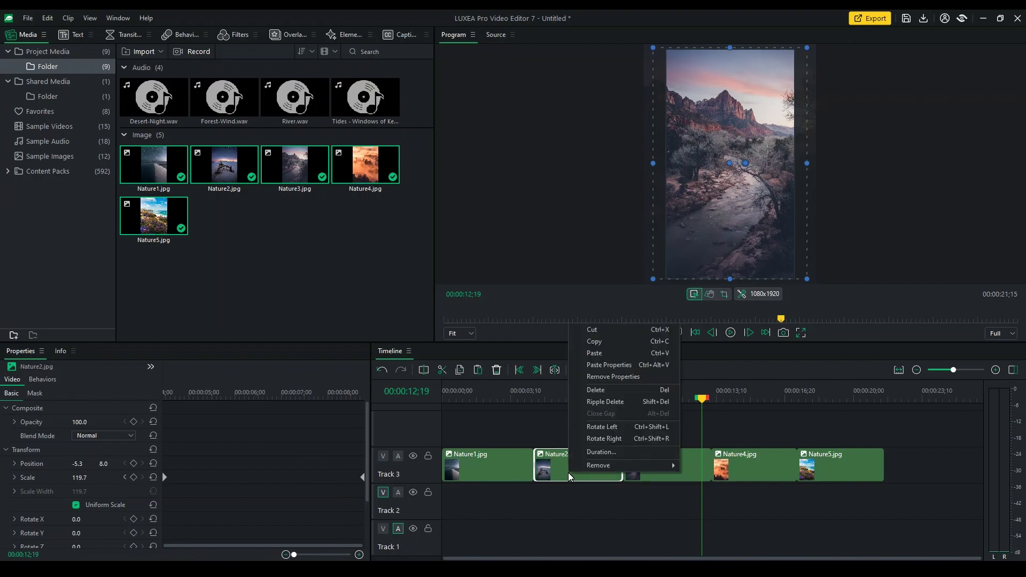
{"action": "left_click", "coordinate": [622, 343]}
{"action": "left_click", "coordinate": [740, 471]}
{"action": "right_click", "coordinate": [740, 471]}
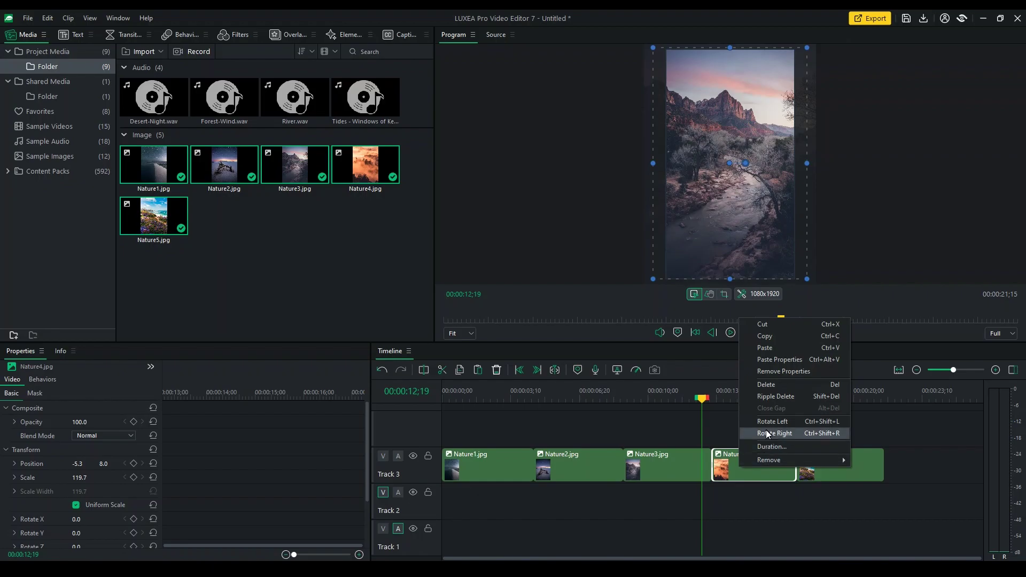
{"action": "left_click", "coordinate": [790, 360]}
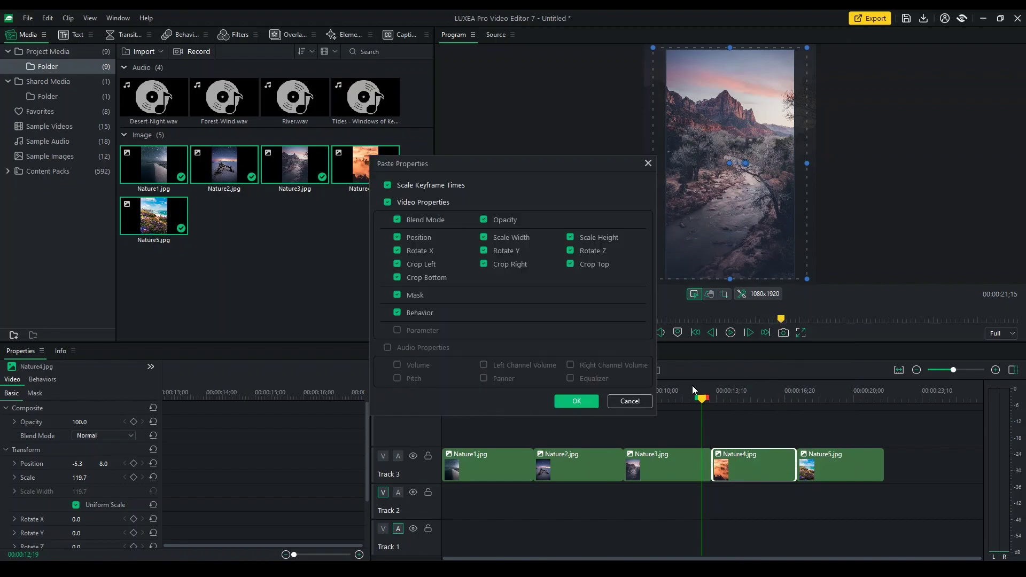
{"action": "left_click", "coordinate": [577, 401]}
Step: Paste Nature3.jpg's video properties onto Nature5.jpg, keeping the scaling of keyframe times enabled
{"action": "left_click", "coordinate": [656, 467]}
{"action": "right_click", "coordinate": [656, 467]}
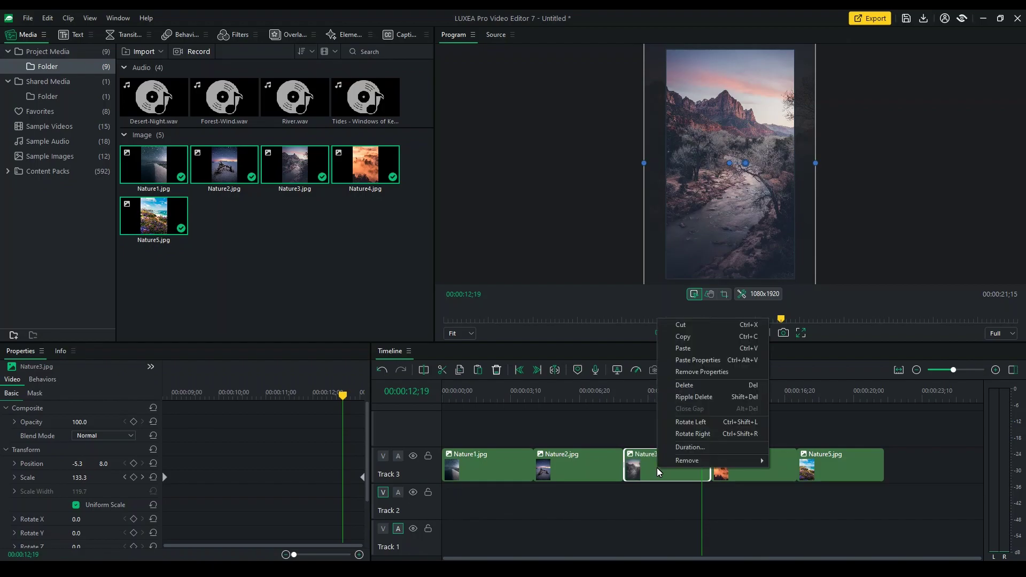
{"action": "left_click", "coordinate": [701, 340]}
{"action": "left_click", "coordinate": [827, 468]}
{"action": "right_click", "coordinate": [827, 468]}
{"action": "left_click", "coordinate": [868, 361]}
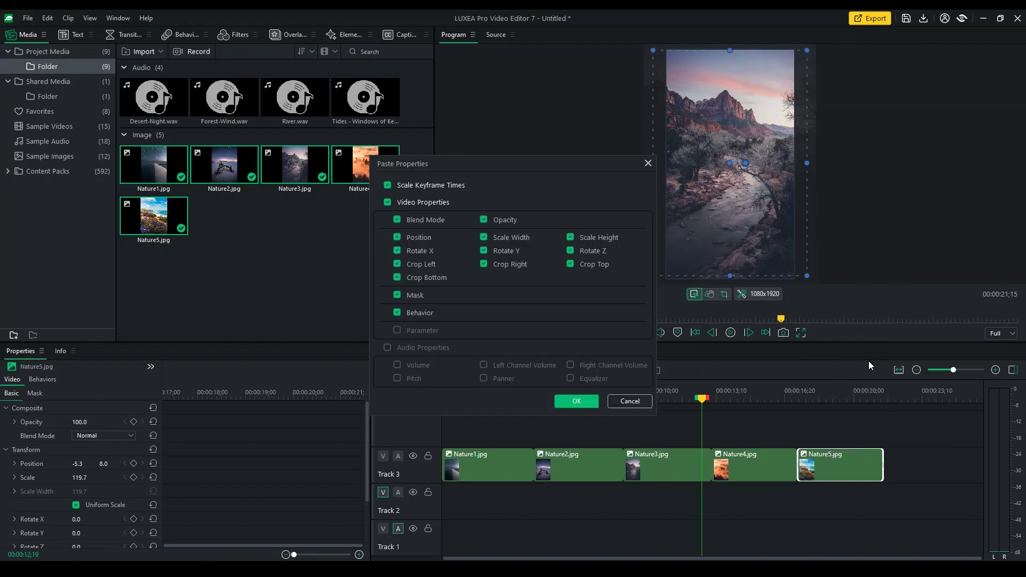
{"action": "left_click", "coordinate": [585, 402]}
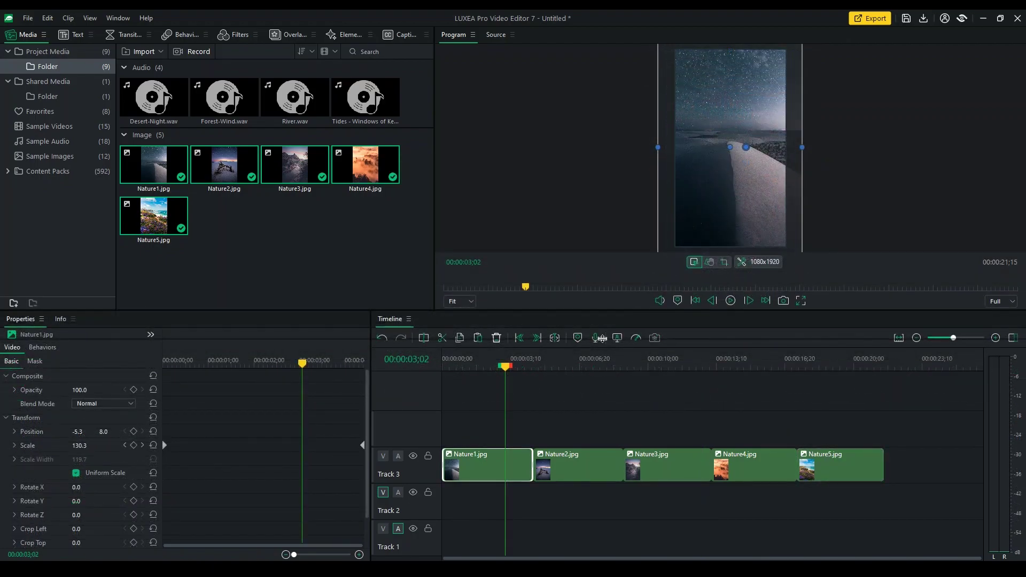
Step: Add a Fade transition at the start of Nature1.jpg, shorten it to 00:00:01;04 and play it back
{"action": "left_click_drag", "start_coordinate": [601, 338], "coordinate": [602, 340]}
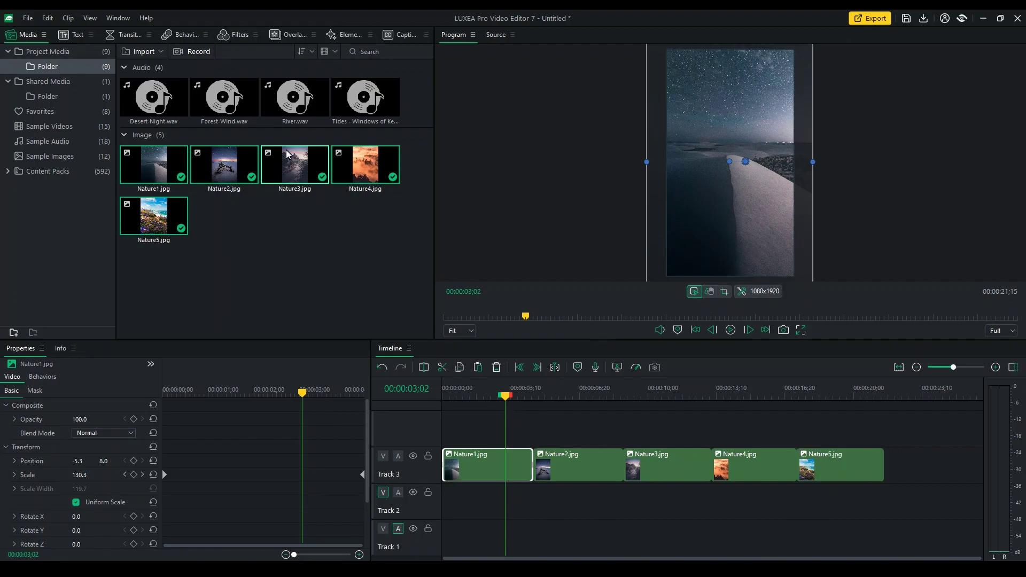
{"action": "left_click", "coordinate": [123, 36]}
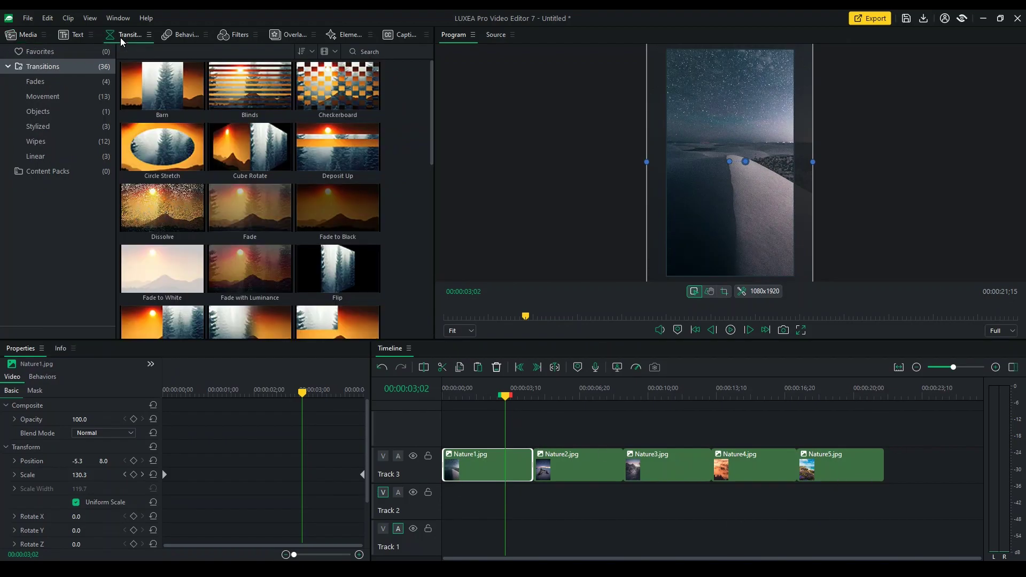
{"action": "left_click", "coordinate": [50, 83]}
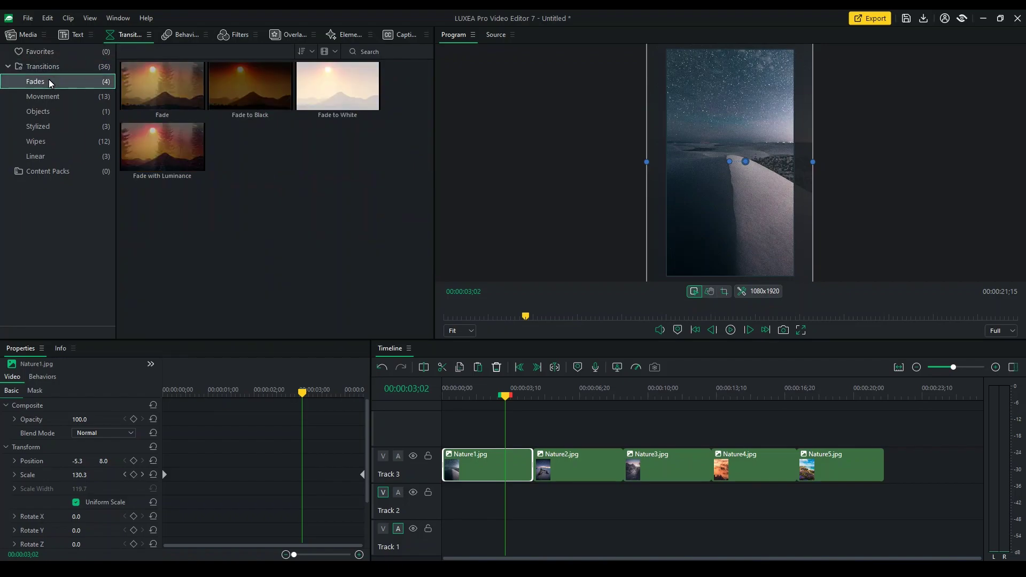
{"action": "left_click_drag", "start_coordinate": [150, 75], "coordinate": [458, 477]}
{"action": "left_click_drag", "start_coordinate": [506, 398], "coordinate": [444, 398]}
{"action": "left_click", "coordinate": [478, 473]}
{"action": "left_click_drag", "start_coordinate": [482, 468], "coordinate": [465, 468]}
{"action": "left_click", "coordinate": [732, 334]}
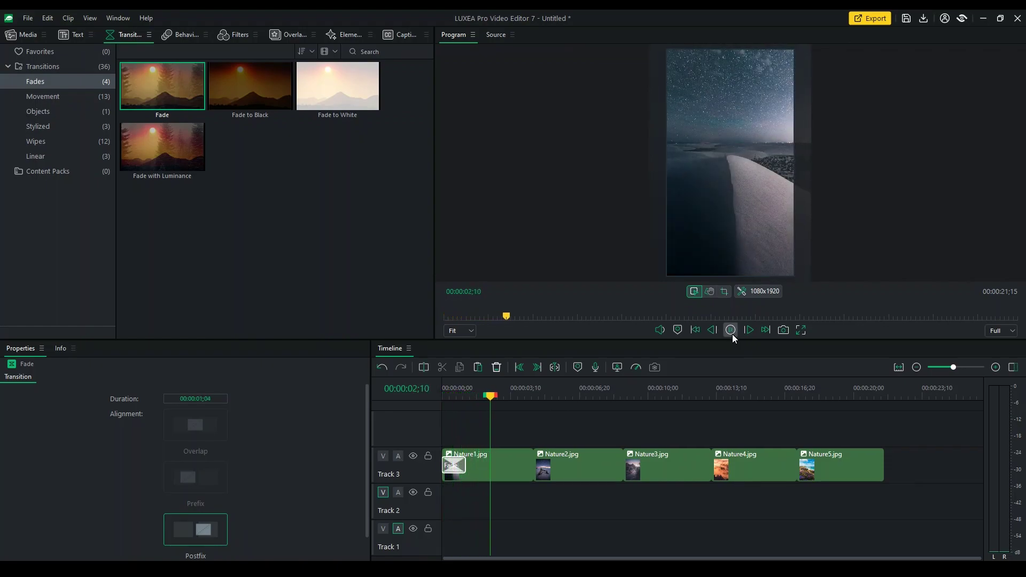
{"action": "left_click", "coordinate": [730, 330]}
Step: Place Fade transitions between Nature1 and Nature2, Nature2 and Nature3, and Nature3 and Nature4
{"action": "left_click_drag", "start_coordinate": [174, 84], "coordinate": [539, 468]}
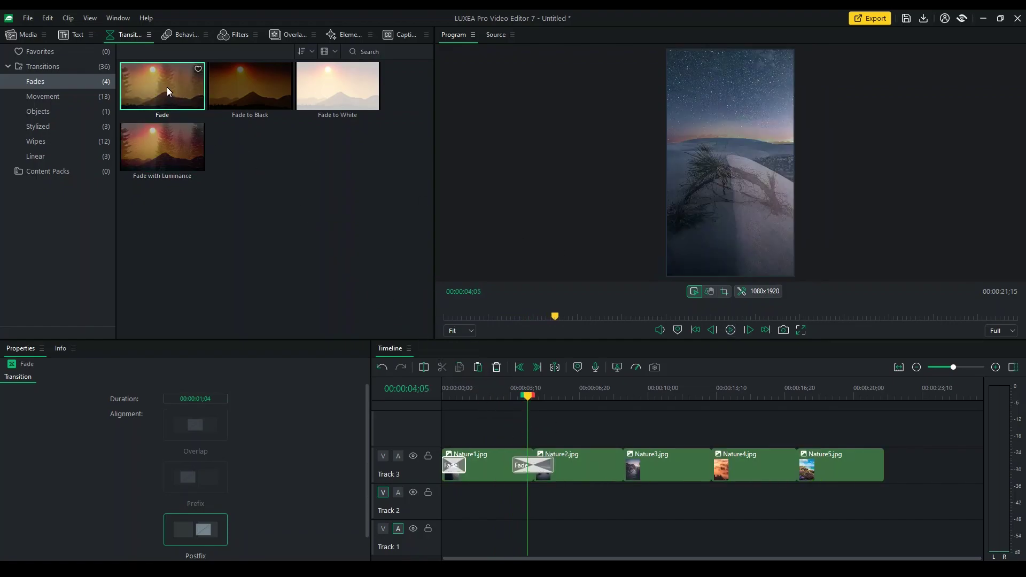
{"action": "left_click_drag", "start_coordinate": [167, 88], "coordinate": [614, 463]}
{"action": "left_click_drag", "start_coordinate": [174, 103], "coordinate": [712, 471]}
Step: Add Fade with Luminance between Nature4.jpg and Nature5.jpg and a Fade at the end of Nature5.jpg, previewing the transition between the two clips
{"action": "left_click", "coordinate": [786, 395]}
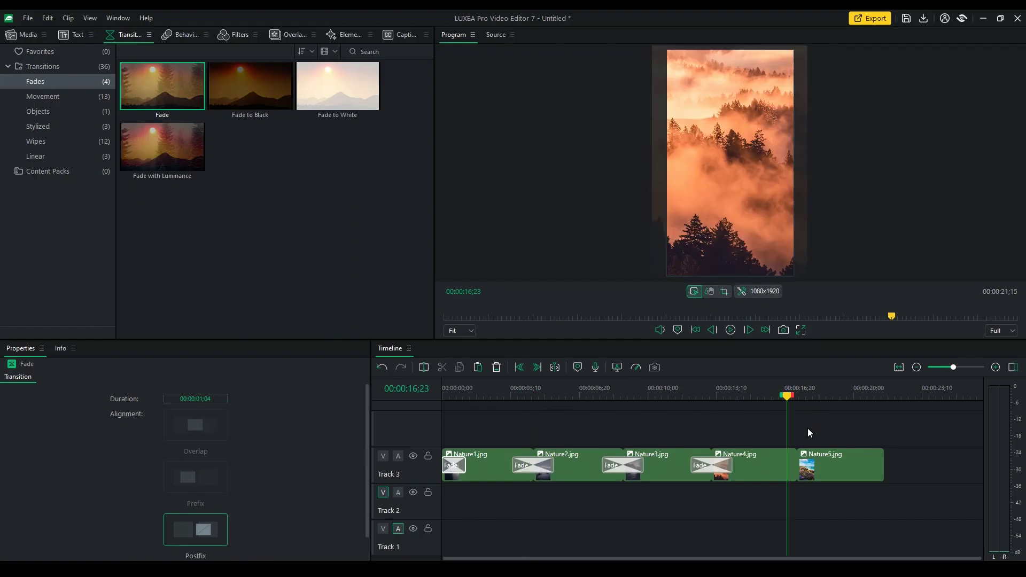
{"action": "mouse_move", "coordinate": [158, 148]}
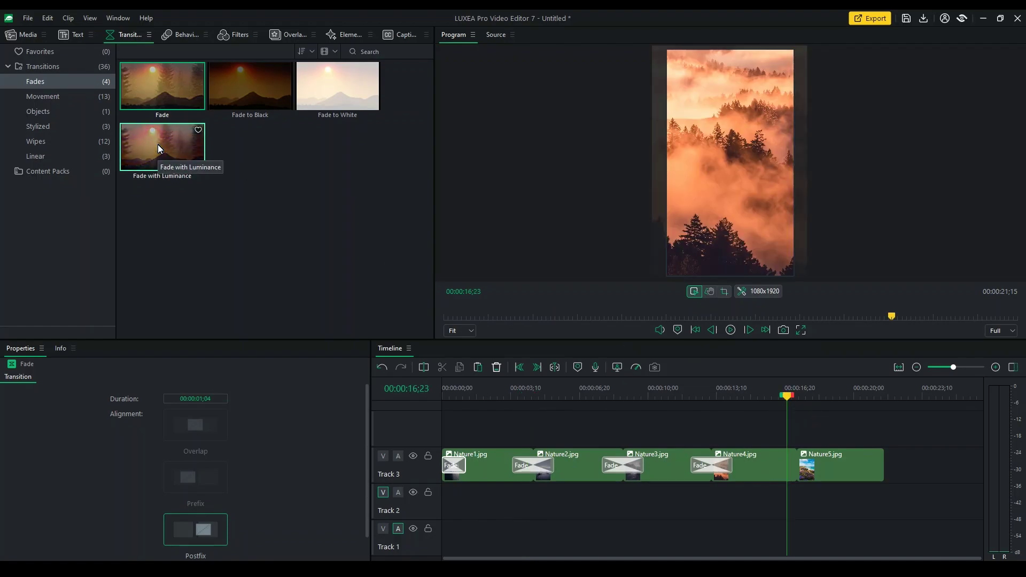
{"action": "left_click_drag", "start_coordinate": [158, 144], "coordinate": [805, 468]}
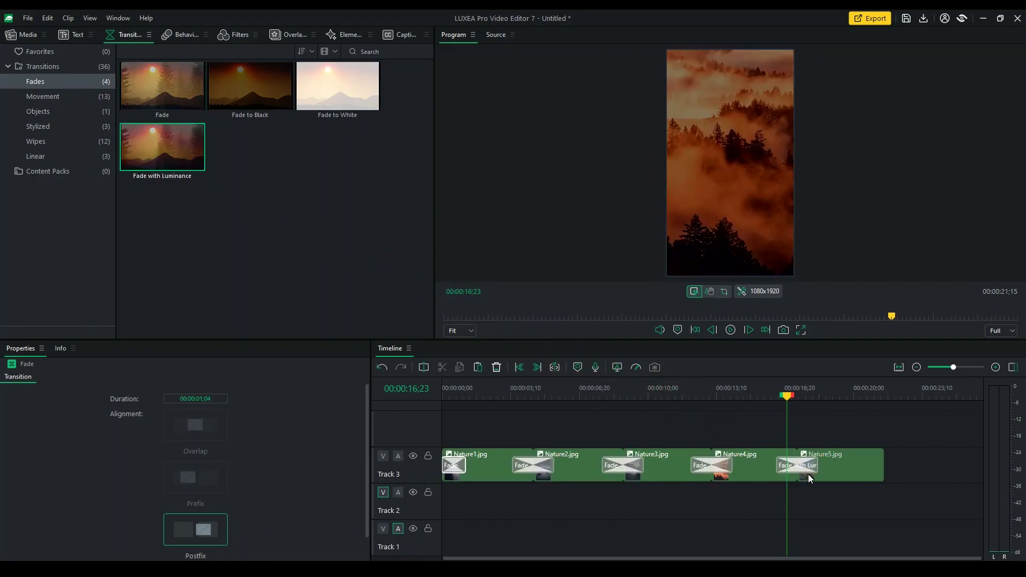
{"action": "left_click", "coordinate": [764, 395]}
{"action": "left_click", "coordinate": [730, 330]}
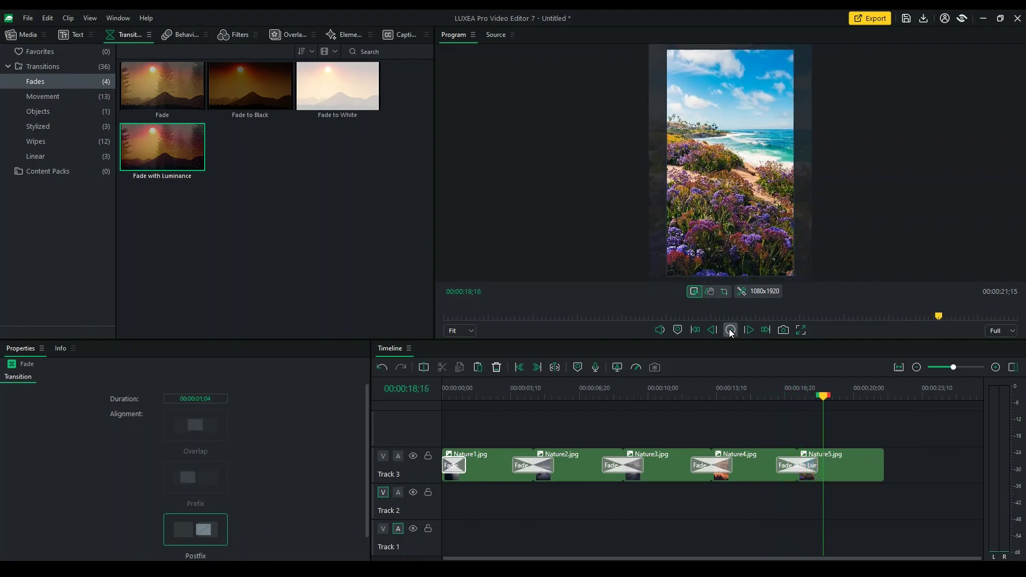
{"action": "key", "text": "space"}
{"action": "left_click_drag", "start_coordinate": [652, 401], "coordinate": [377, 411]}
Step: Mark a 00:00:25;10 range of Desert-Night.wav ending at 00:00:59;01 and place it on Track 1 at 00:00:07;13
{"action": "left_click", "coordinate": [21, 35]}
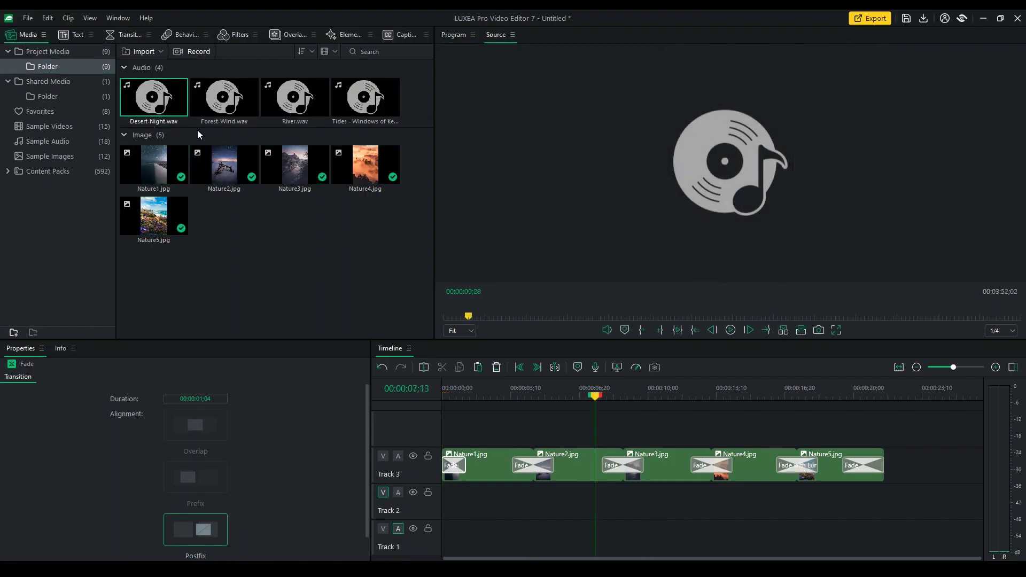
{"action": "left_click", "coordinate": [146, 97]}
{"action": "left_click", "coordinate": [1004, 318]}
{"action": "left_click_drag", "start_coordinate": [529, 316], "coordinate": [592, 316]}
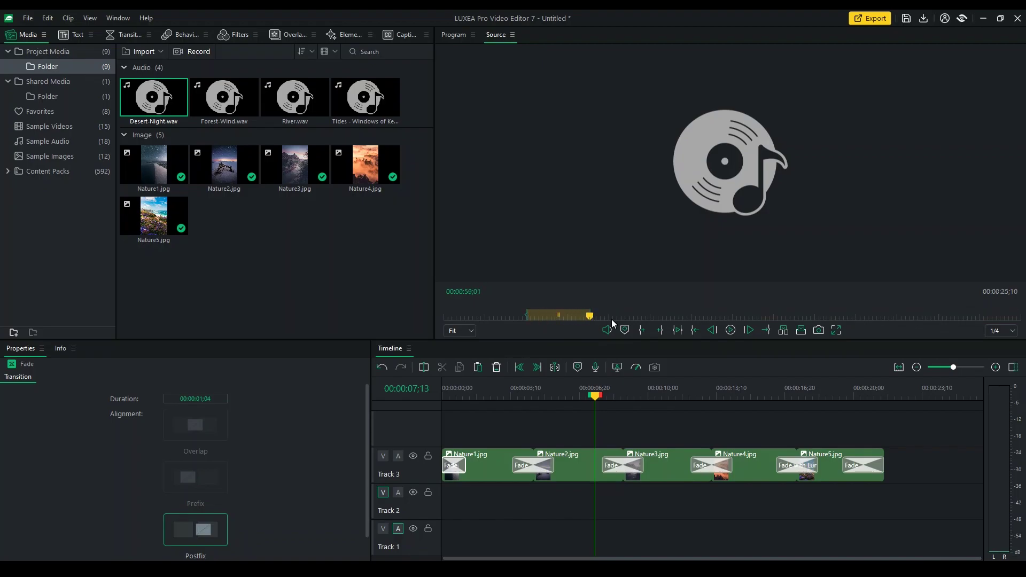
{"action": "left_click", "coordinate": [801, 331]}
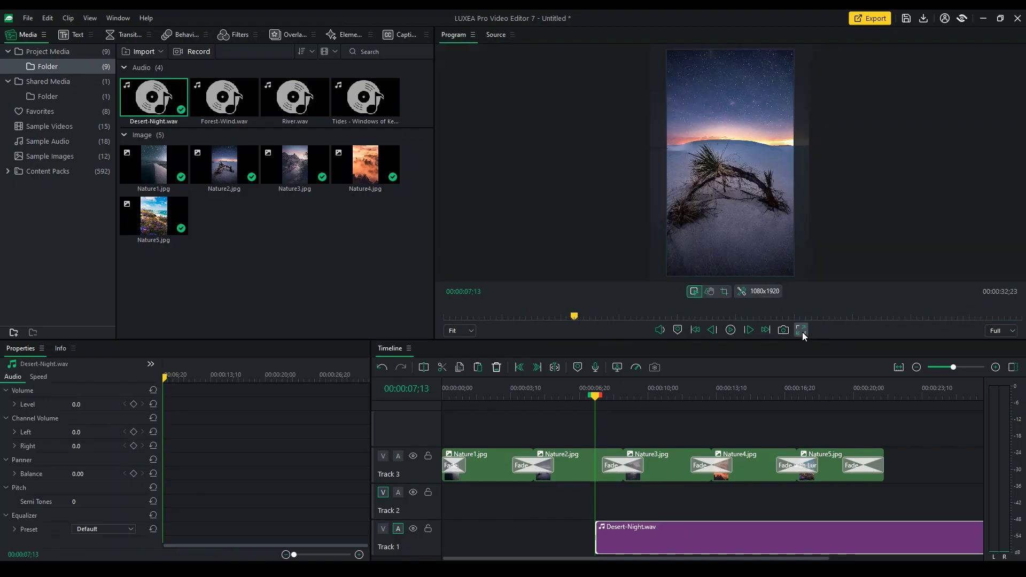
Step: Move Desert-Night.wav to the start of Track 2 and set its volume level to 12.0
{"action": "left_click_drag", "start_coordinate": [781, 546], "coordinate": [625, 502]}
{"action": "left_click_drag", "start_coordinate": [595, 396], "coordinate": [439, 404]}
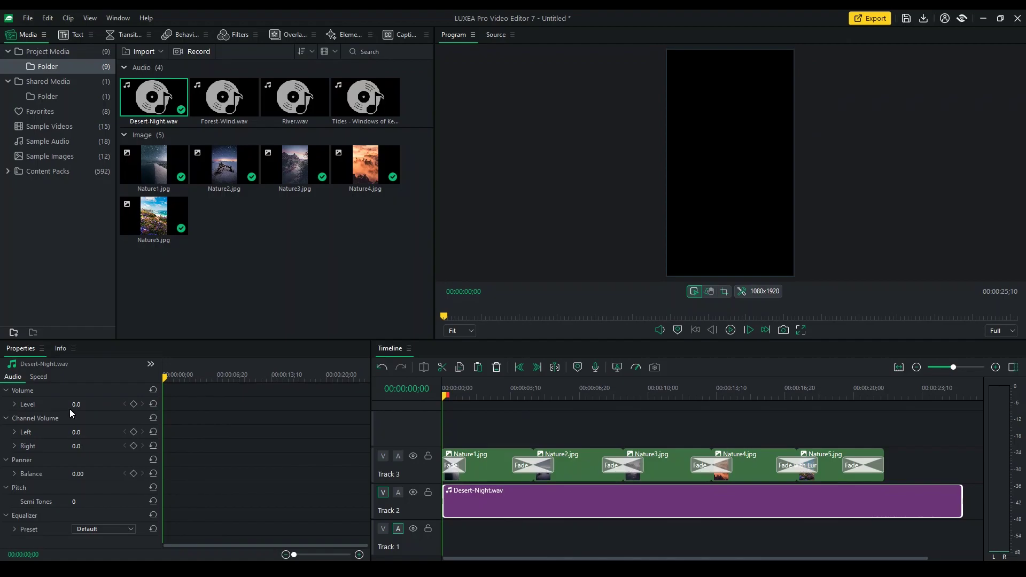
{"action": "left_click_drag", "start_coordinate": [77, 409], "coordinate": [107, 409]}
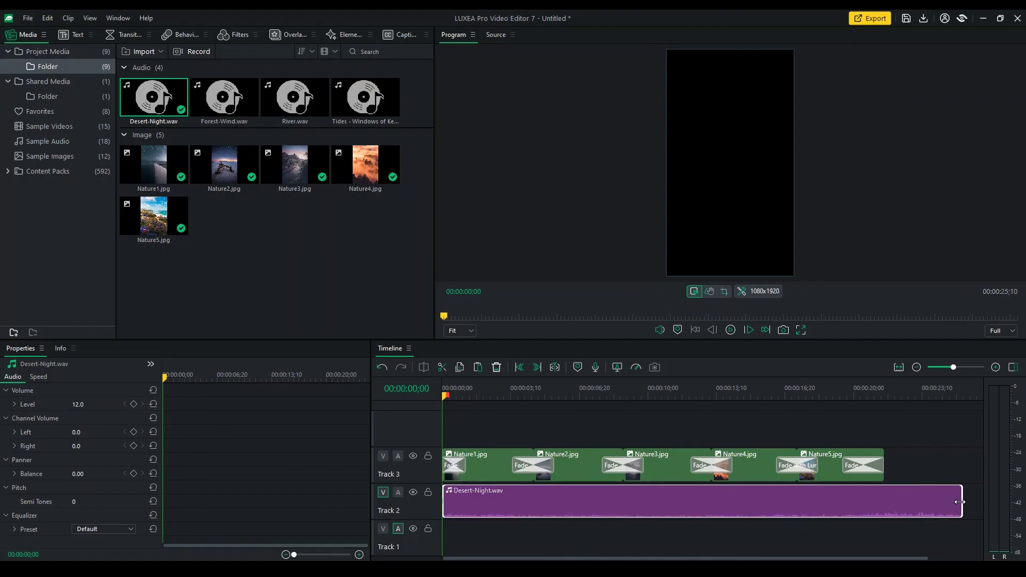
Step: Trim Desert-Night.wav on Track 2 to end together with Nature1.jpg and play it back
{"action": "left_click_drag", "start_coordinate": [960, 503], "coordinate": [537, 512]}
{"action": "key", "text": "space"}
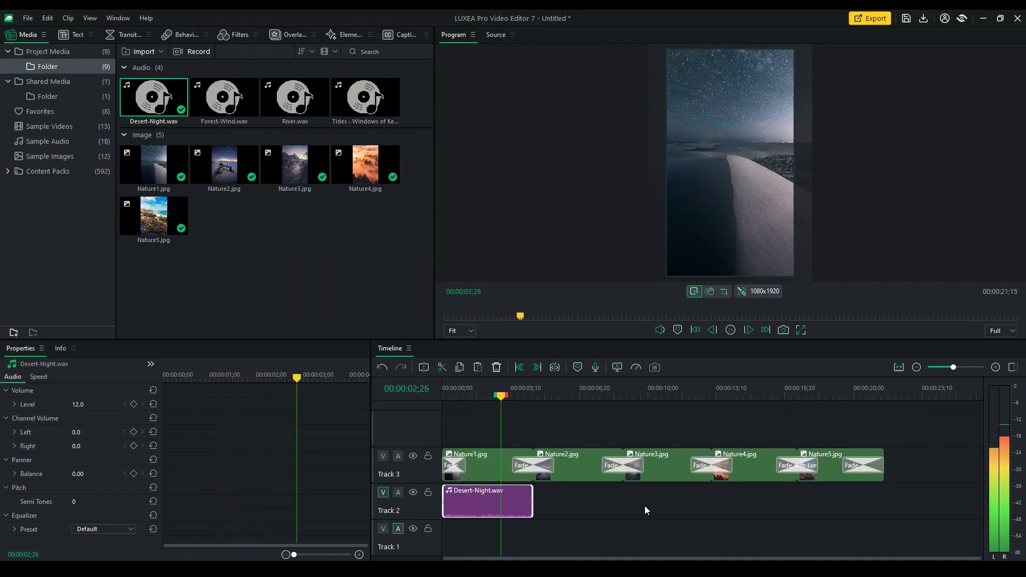
{"action": "key", "text": "space"}
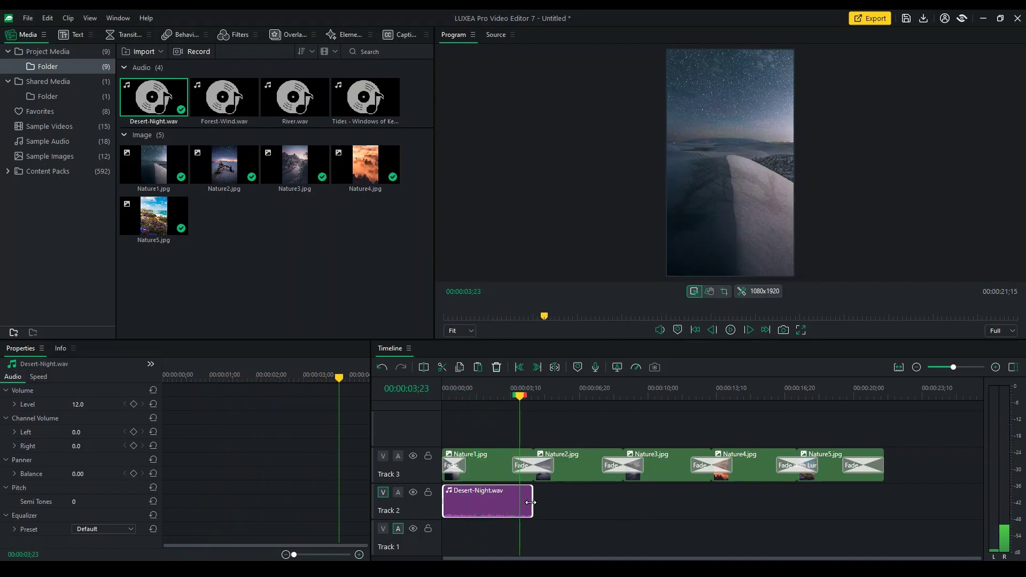
Step: Extend Desert-Night.wav to the end of Nature2.jpg at 00:00:08;24 and play back the sound under Nature2.jpg
{"action": "left_click_drag", "start_coordinate": [533, 504], "coordinate": [619, 504]}
{"action": "left_click", "coordinate": [560, 394]}
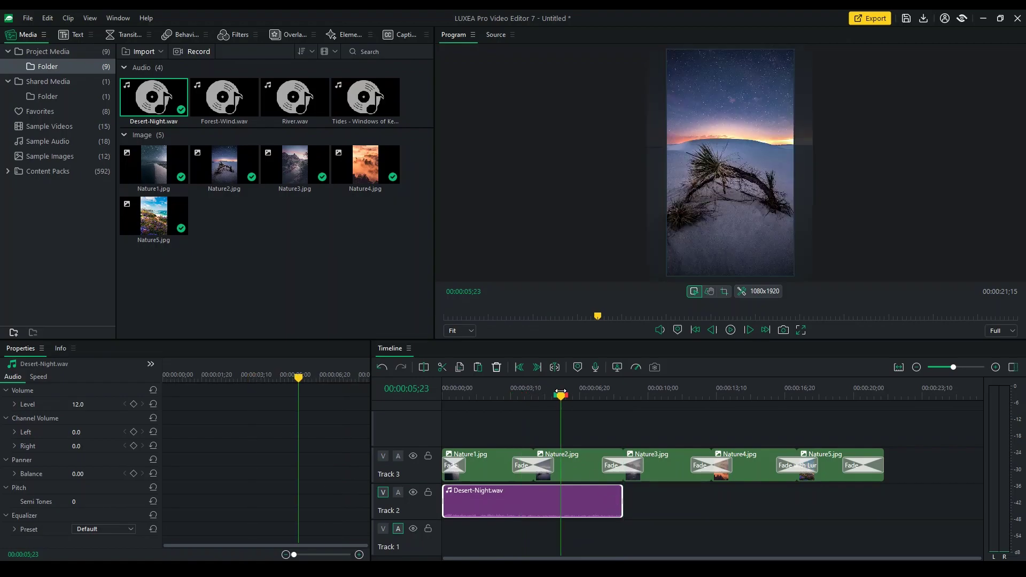
{"action": "key", "text": "space"}
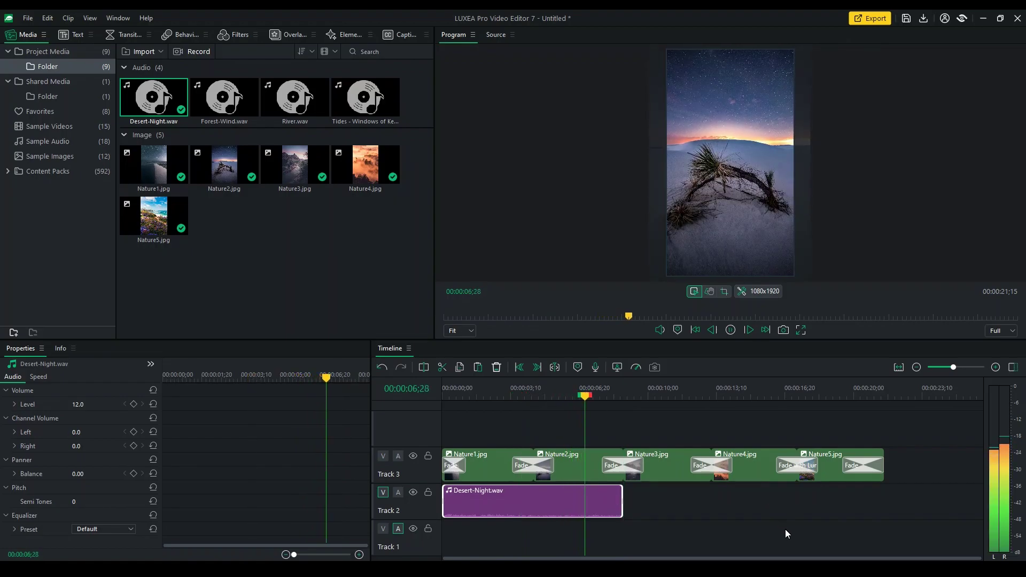
{"action": "key", "text": "space"}
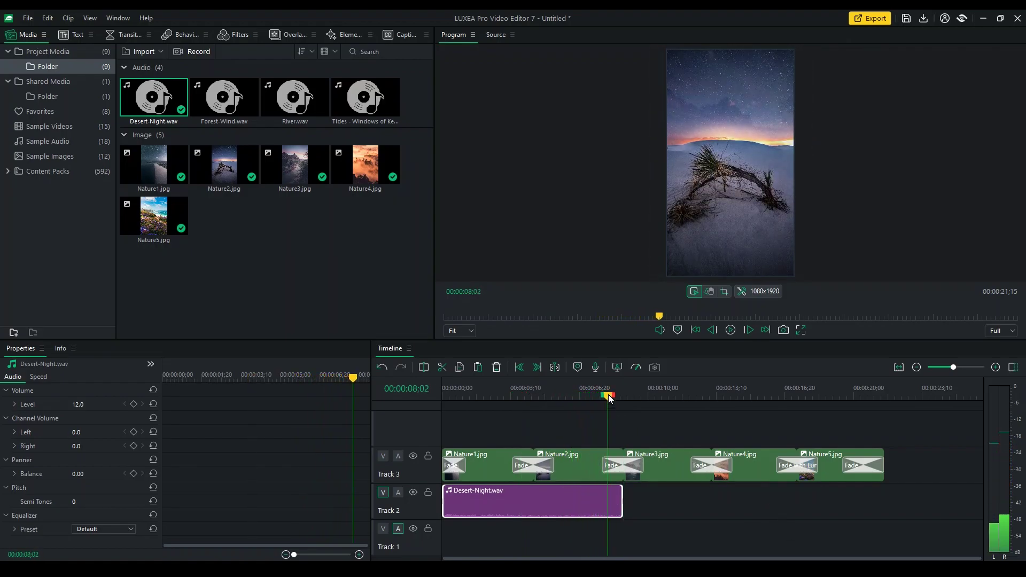
{"action": "left_click", "coordinate": [594, 396]}
{"action": "left_click_drag", "start_coordinate": [594, 396], "coordinate": [591, 397]}
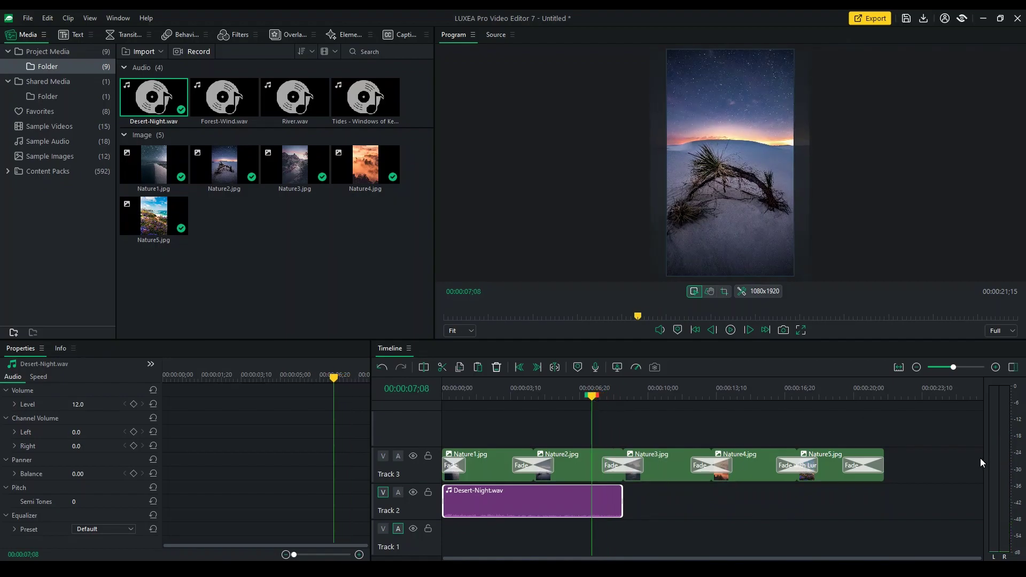
Step: Check the later images on the timeline and extend Desert-Night.wav to 00:00:10;19, overlapping Nature3.jpg
{"action": "left_click", "coordinate": [660, 389]}
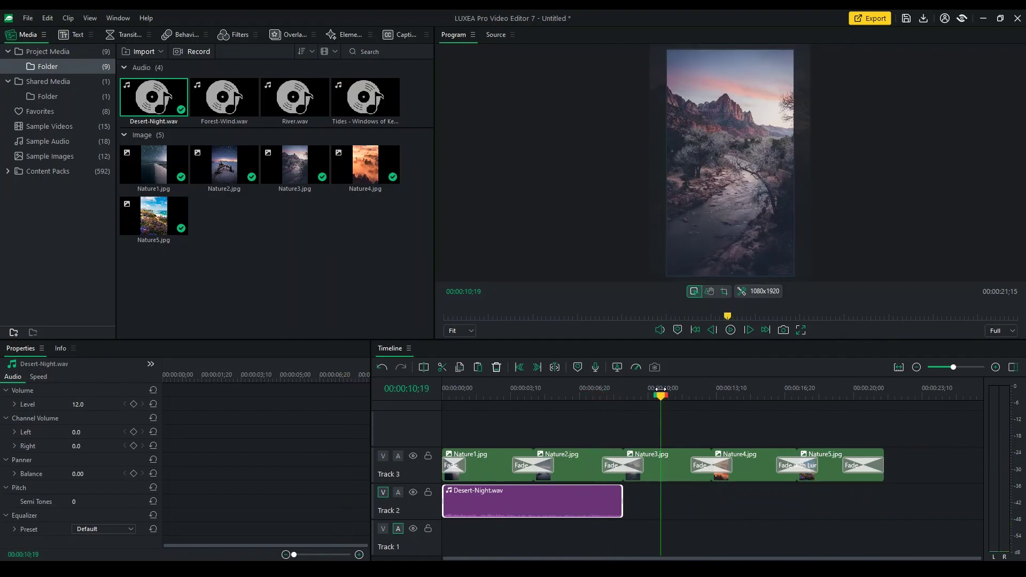
{"action": "left_click", "coordinate": [757, 390]}
{"action": "left_click", "coordinate": [842, 395]}
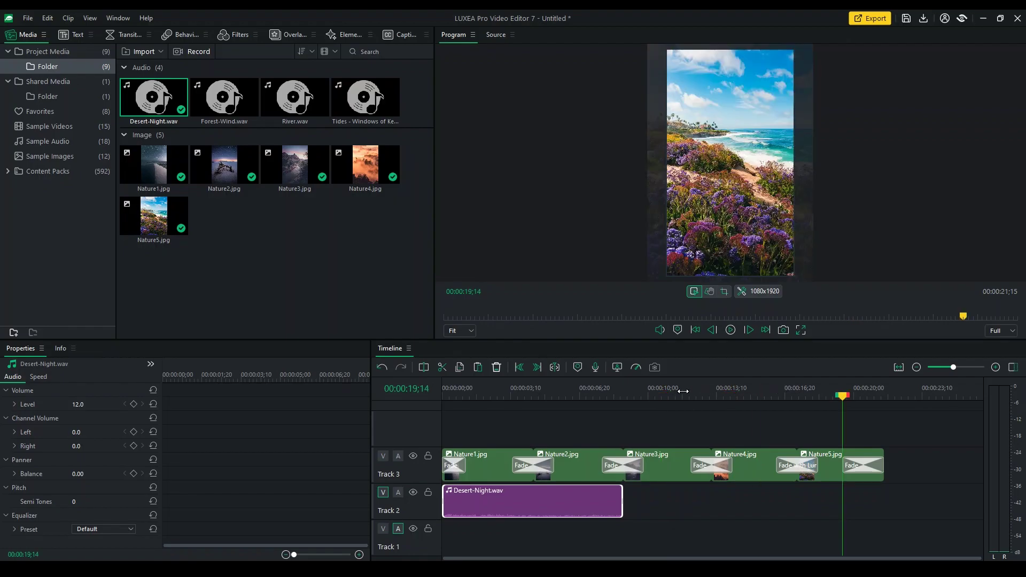
{"action": "left_click", "coordinate": [610, 395]}
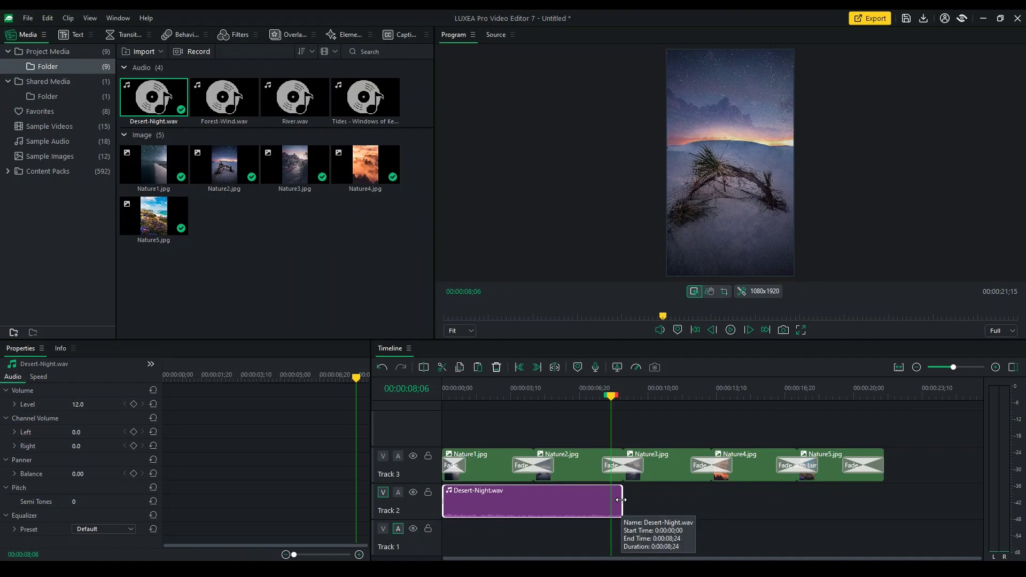
{"action": "left_click_drag", "start_coordinate": [621, 500], "coordinate": [658, 494]}
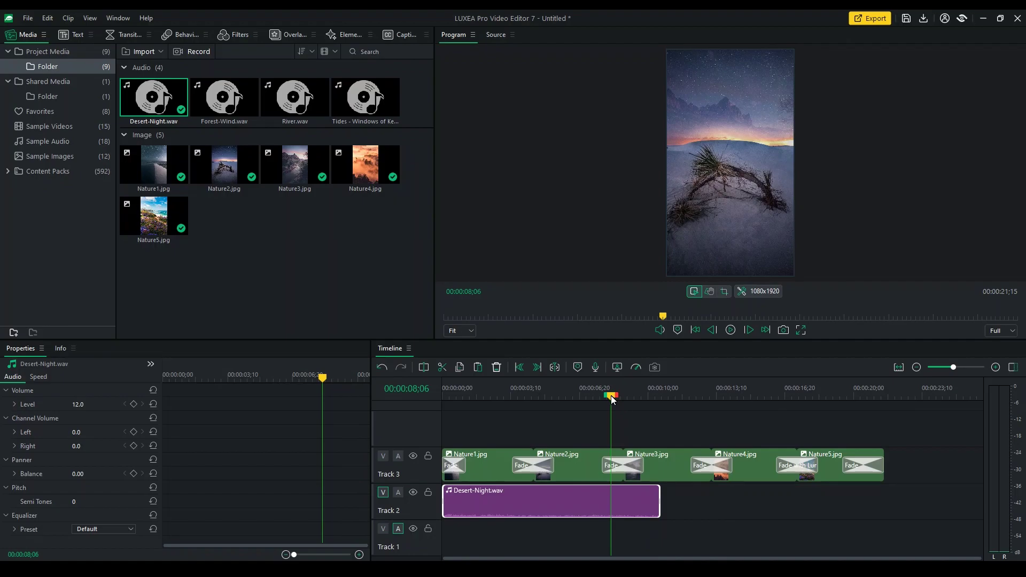
Step: Fade out Desert-Night.wav with volume keyframes of 12.0 at 00:00:08;24 and -60.0 at the clip's end, and play back the fade
{"action": "left_click_drag", "start_coordinate": [612, 400], "coordinate": [625, 400]}
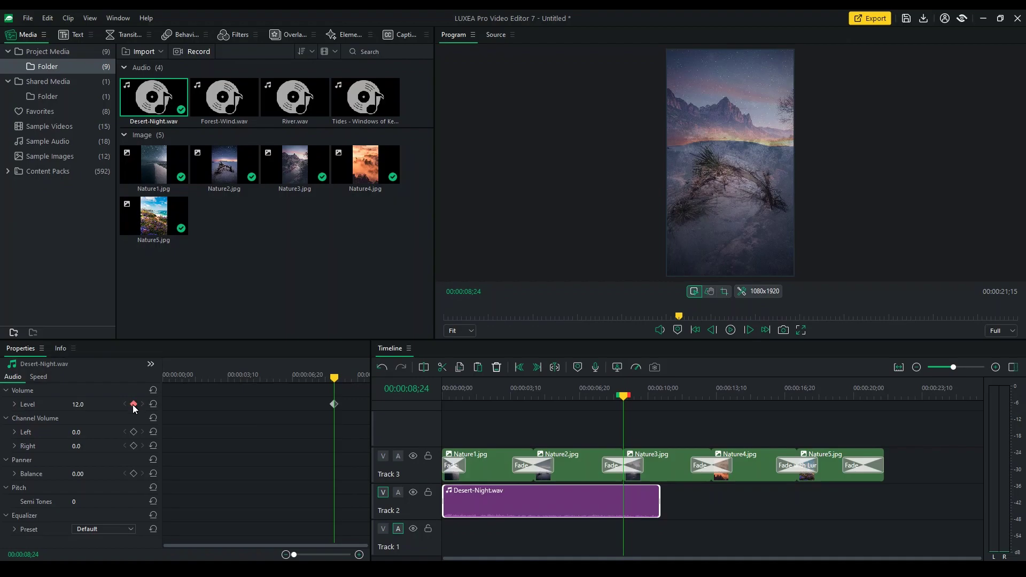
{"action": "left_click_drag", "start_coordinate": [334, 377], "coordinate": [357, 377]}
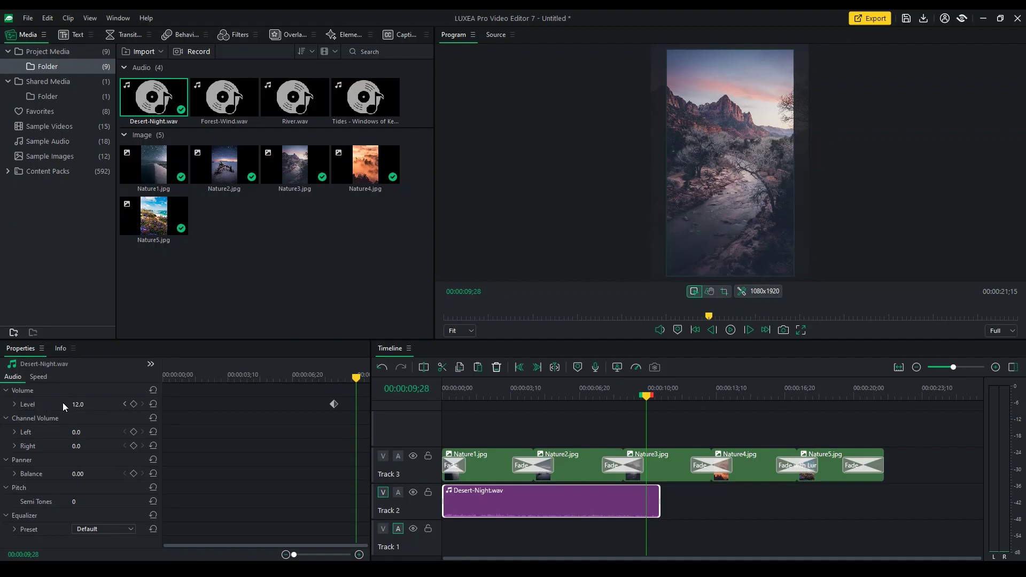
{"action": "left_click", "coordinate": [134, 404]}
{"action": "left_click", "coordinate": [14, 404]}
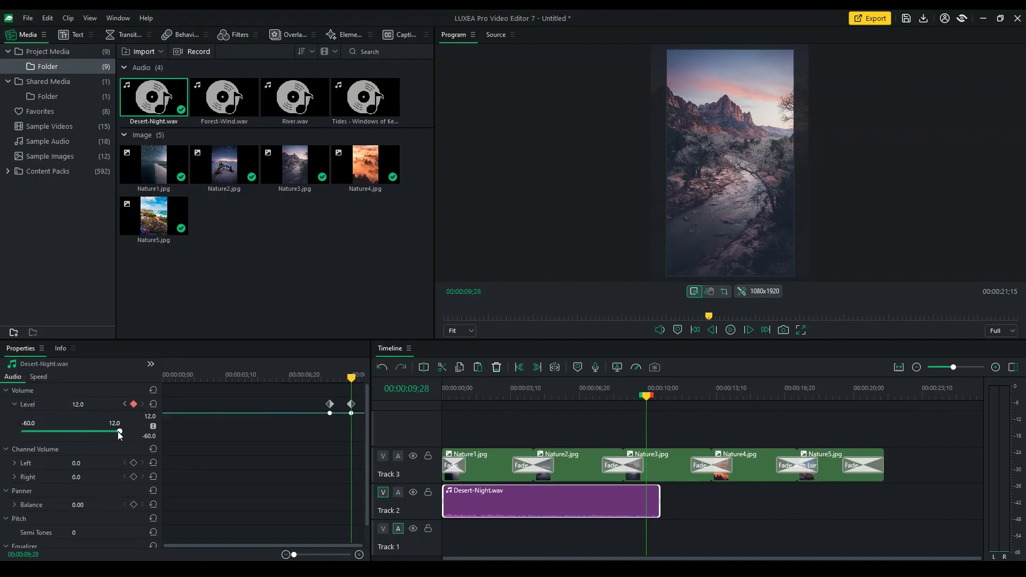
{"action": "left_click_drag", "start_coordinate": [119, 431], "coordinate": [13, 435]}
{"action": "left_click_drag", "start_coordinate": [350, 405], "coordinate": [367, 402]}
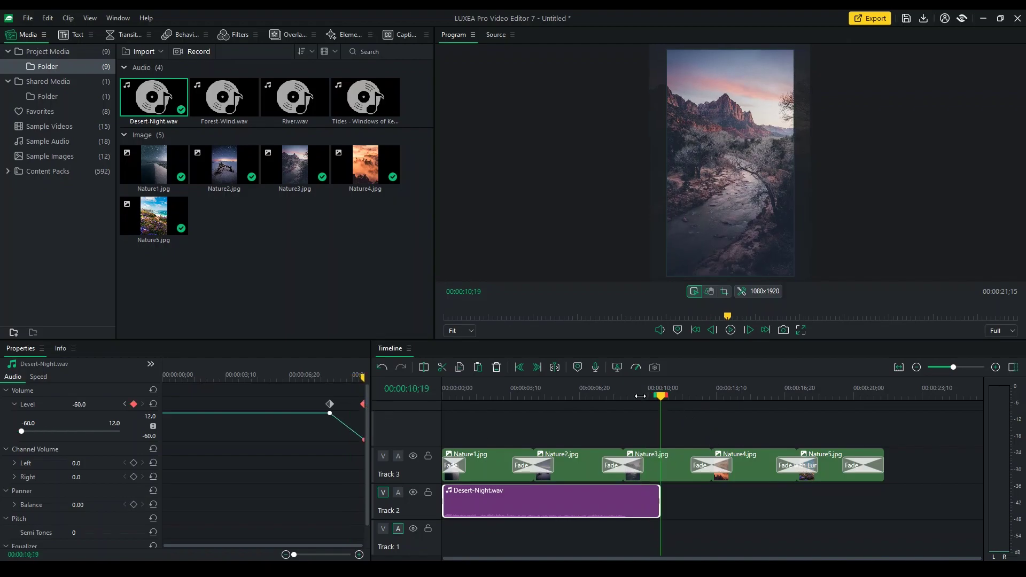
{"action": "left_click", "coordinate": [611, 391]}
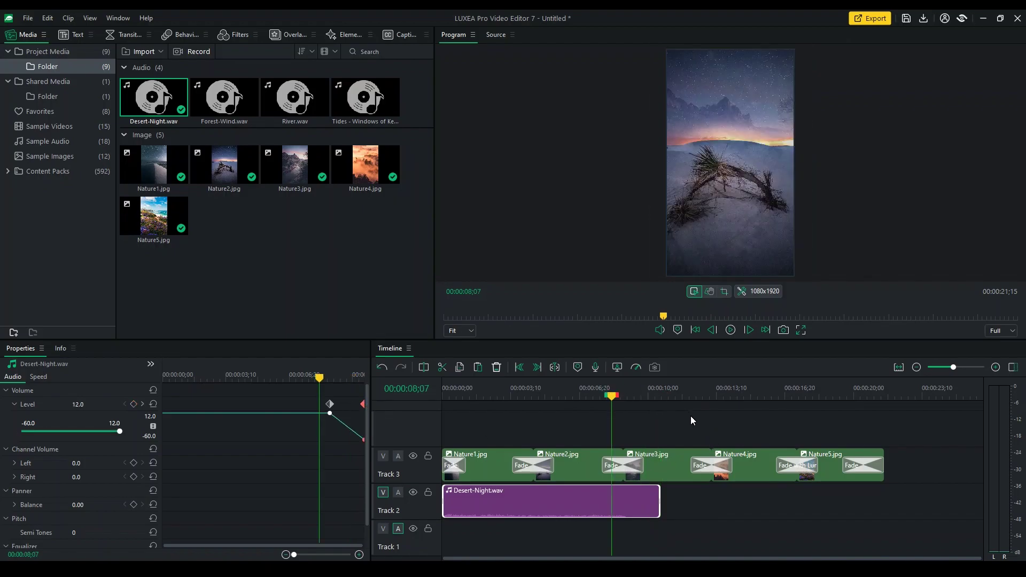
{"action": "key", "text": "space"}
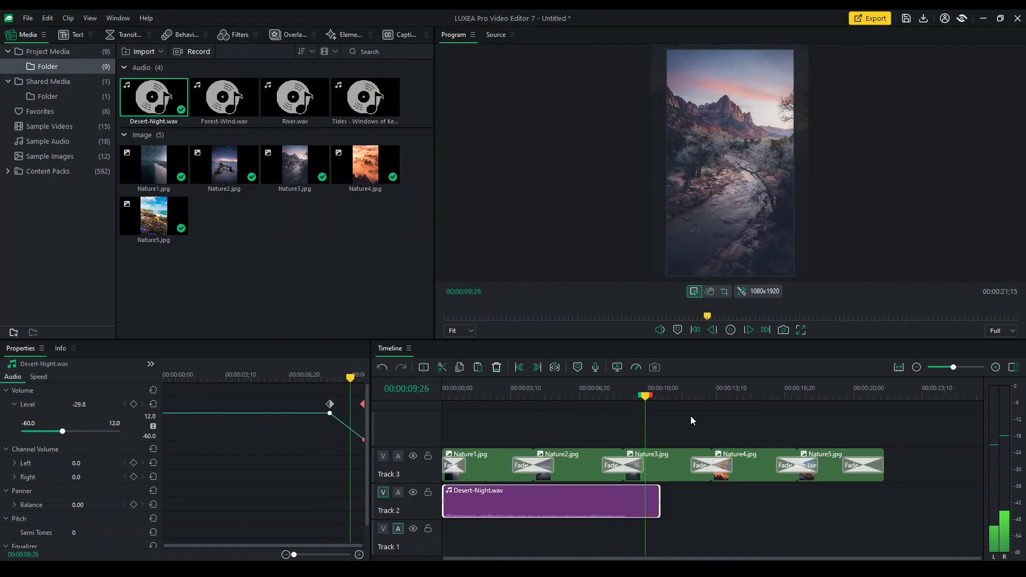
{"action": "key", "text": "space"}
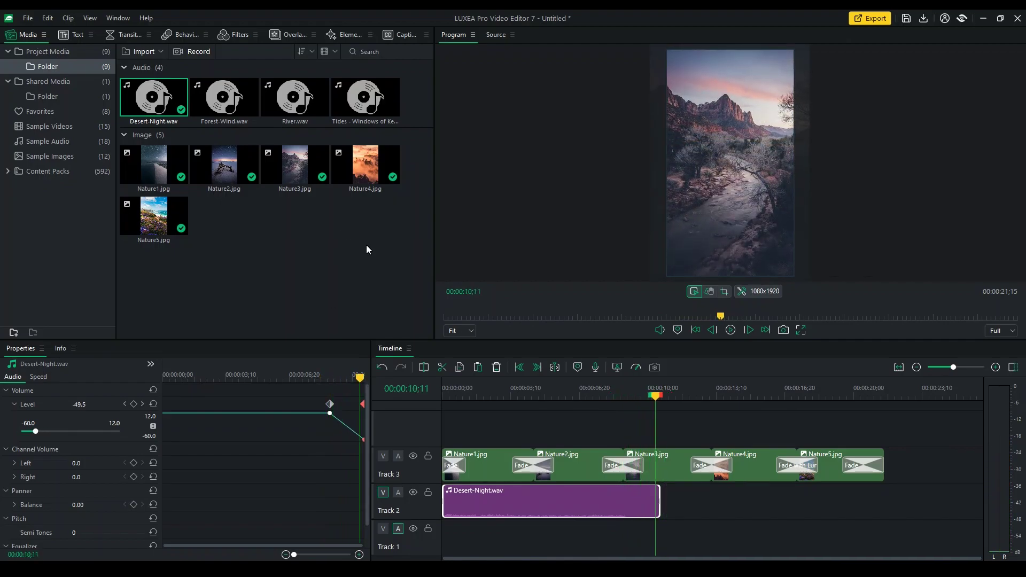
Step: Place River.wav on Track 1 and move it to start at 00:00:07;25, overlapping the end of Desert-Night.wav
{"action": "left_click", "coordinate": [302, 106]}
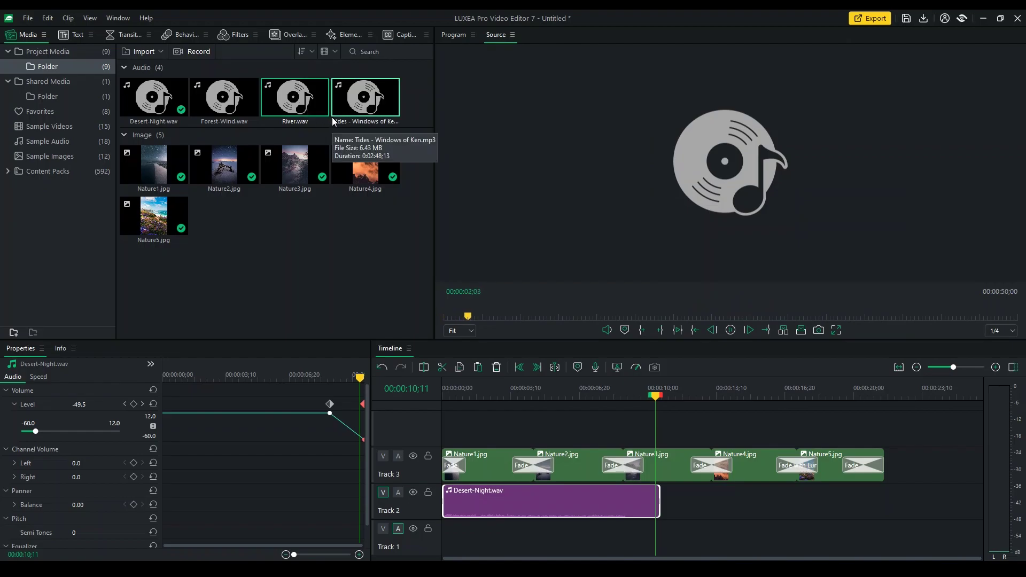
{"action": "left_click", "coordinate": [801, 330]}
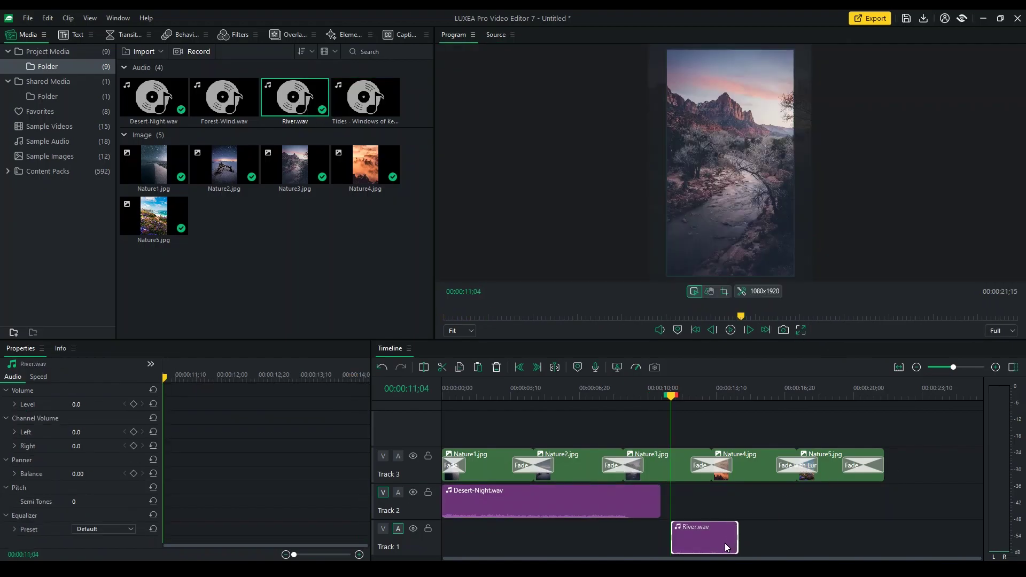
{"action": "left_click_drag", "start_coordinate": [722, 540], "coordinate": [657, 546]}
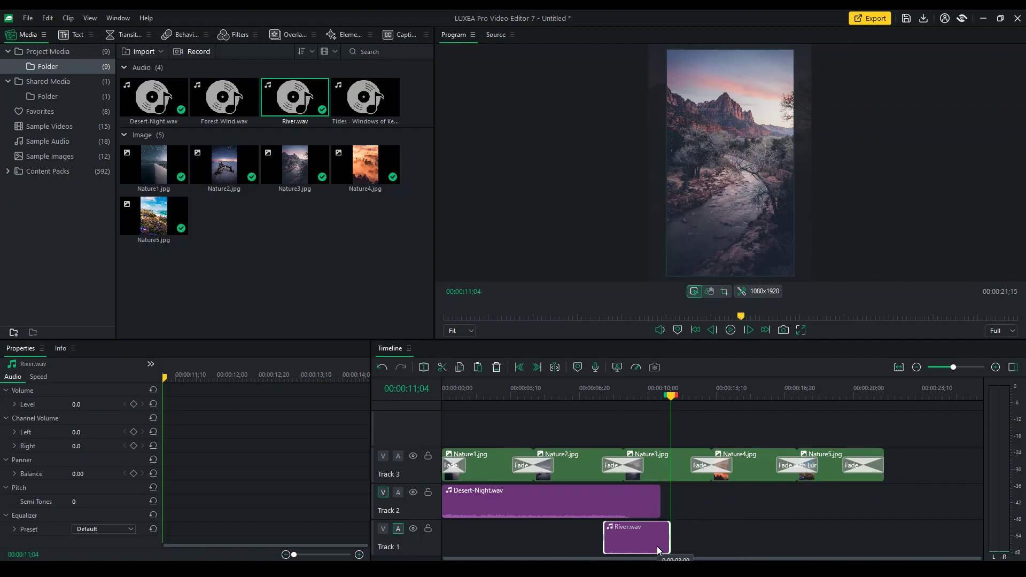
Step: Fade in River.wav with volume keyframes of 12.0 at 00:00:08;24 and -60.0 at the clip's start
{"action": "left_click", "coordinate": [605, 393]}
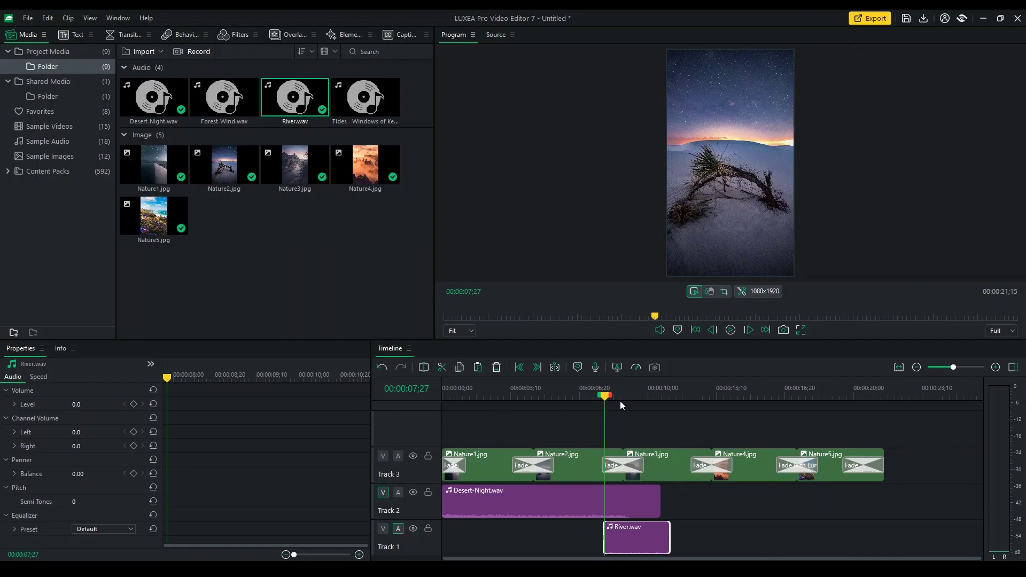
{"action": "left_click_drag", "start_coordinate": [607, 399], "coordinate": [623, 396]}
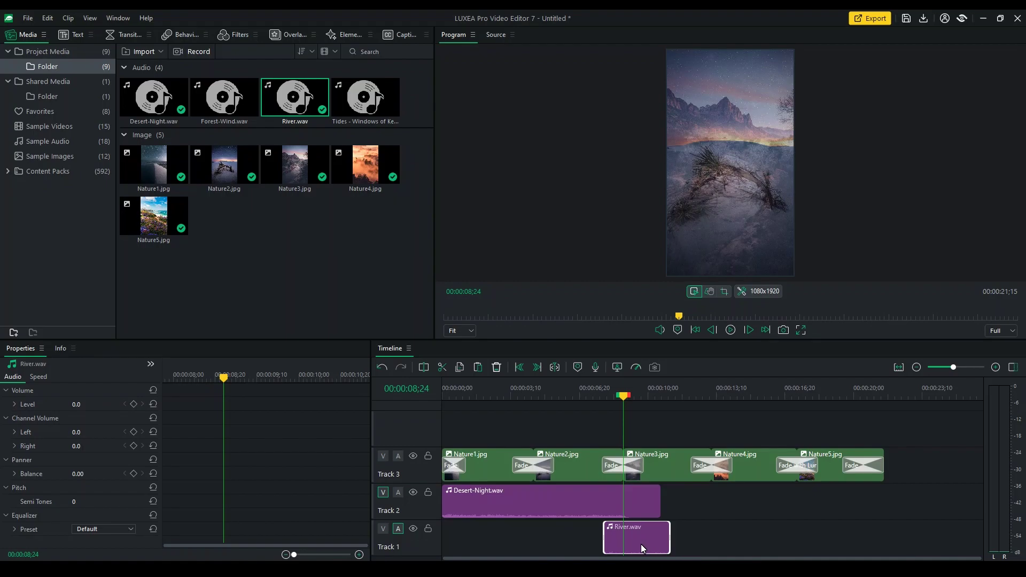
{"action": "left_click", "coordinate": [134, 405]}
{"action": "left_click_drag", "start_coordinate": [84, 406], "coordinate": [76, 406]}
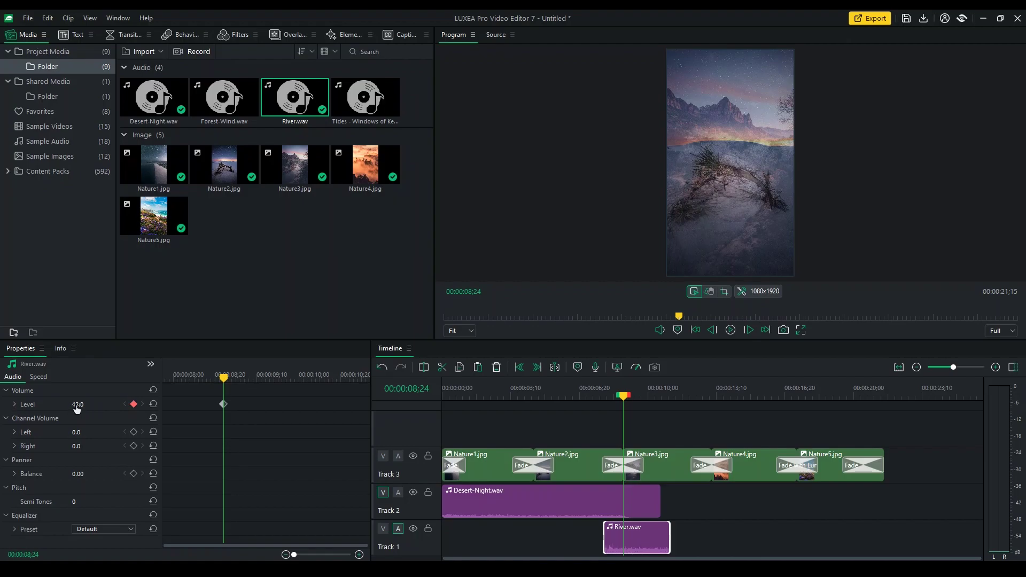
{"action": "left_click", "coordinate": [15, 405]}
{"action": "left_click_drag", "start_coordinate": [224, 376], "coordinate": [184, 382]}
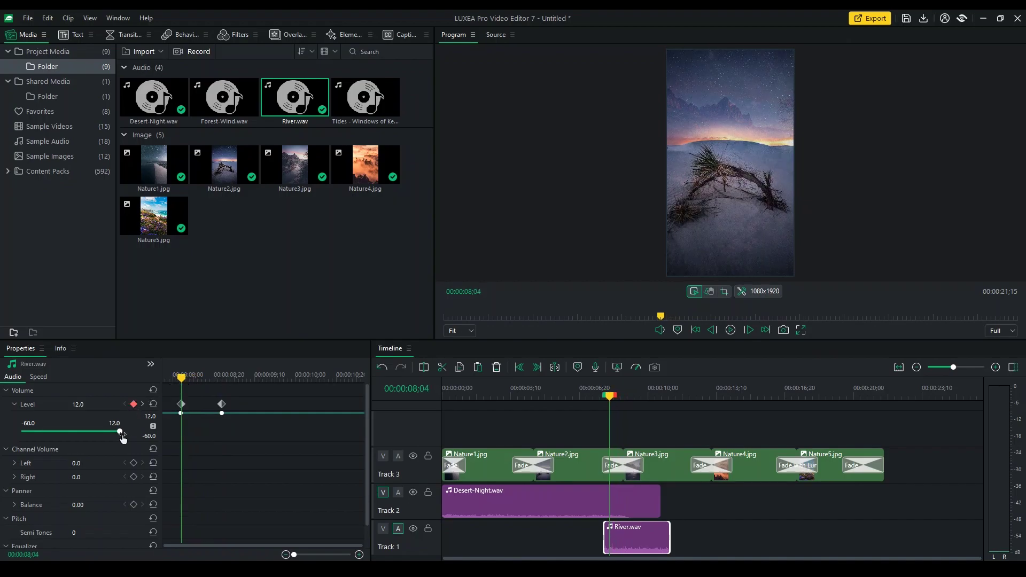
{"action": "left_click_drag", "start_coordinate": [119, 431], "coordinate": [22, 431]}
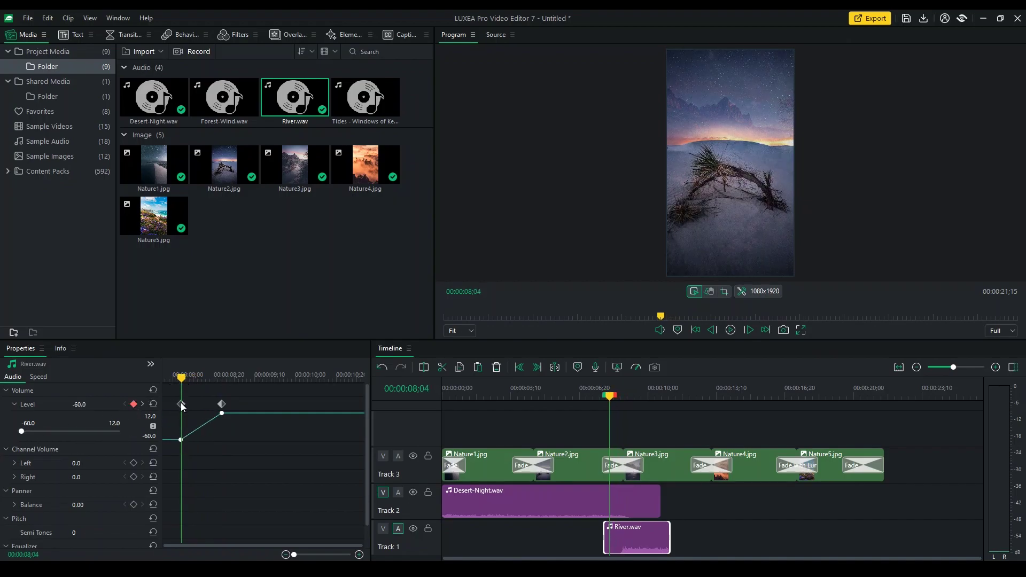
{"action": "left_click_drag", "start_coordinate": [181, 402], "coordinate": [164, 404]}
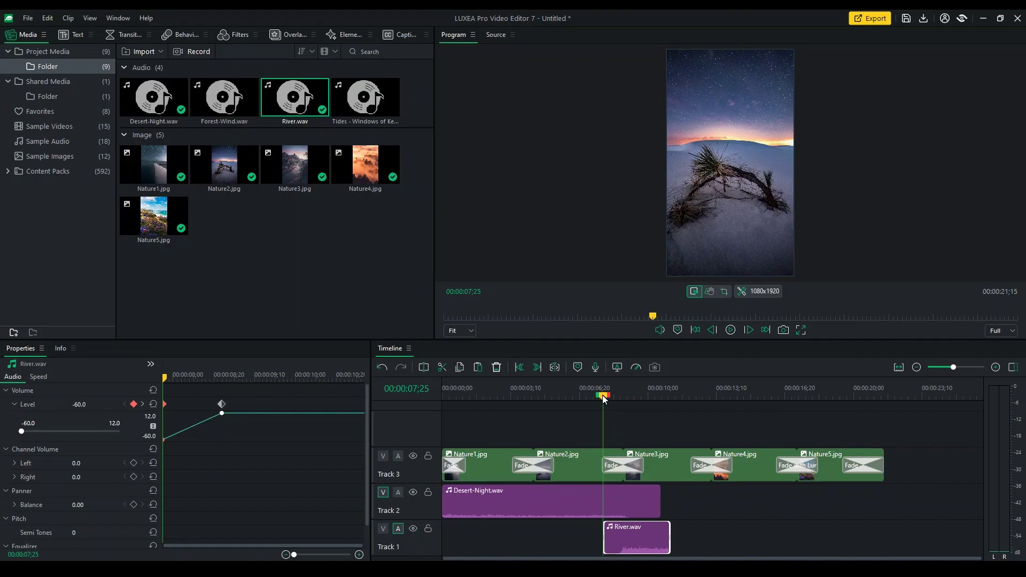
Step: Compare the volume curves of Desert-Night.wav and River.wav and play back their crossfade from 00:00:06;20
{"action": "left_click", "coordinate": [615, 500]}
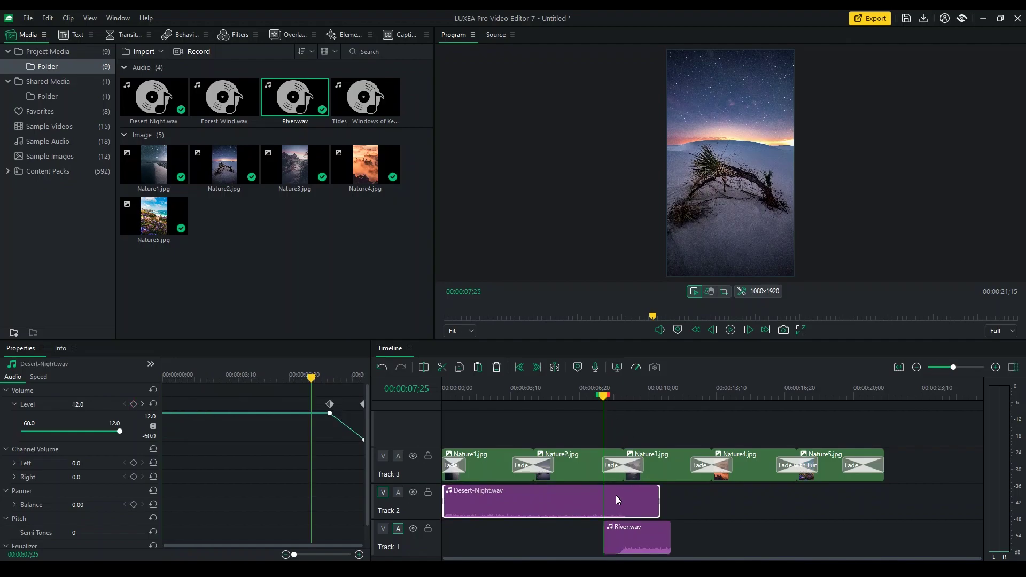
{"action": "left_click", "coordinate": [623, 539]}
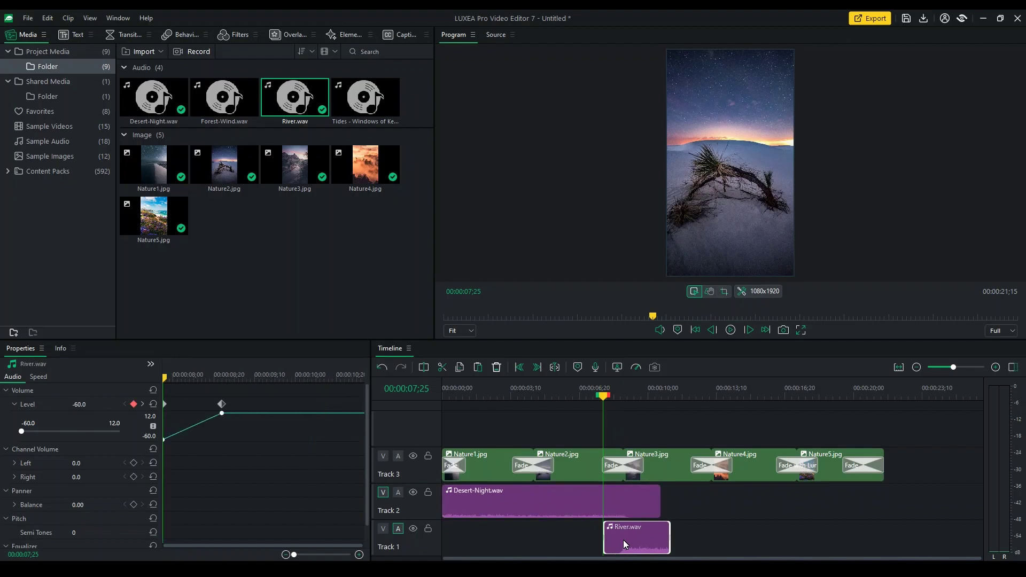
{"action": "left_click", "coordinate": [605, 396]}
{"action": "mouse_move", "coordinate": [605, 396]}
{"action": "left_mouse_down"}
{"action": "mouse_move", "coordinate": [634, 397]}
{"action": "mouse_move", "coordinate": [580, 403]}
{"action": "left_mouse_up"}
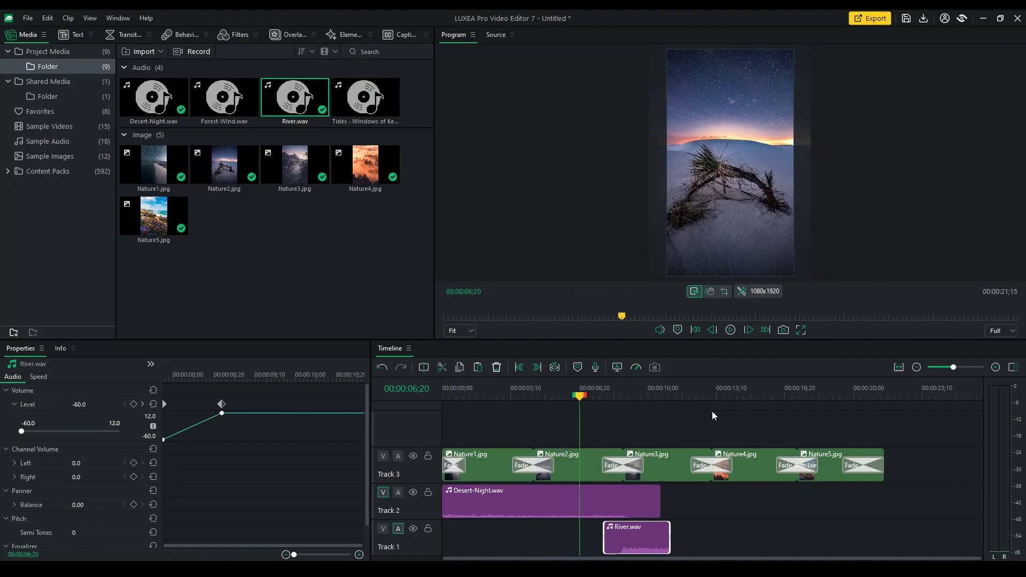
{"action": "key", "text": "space"}
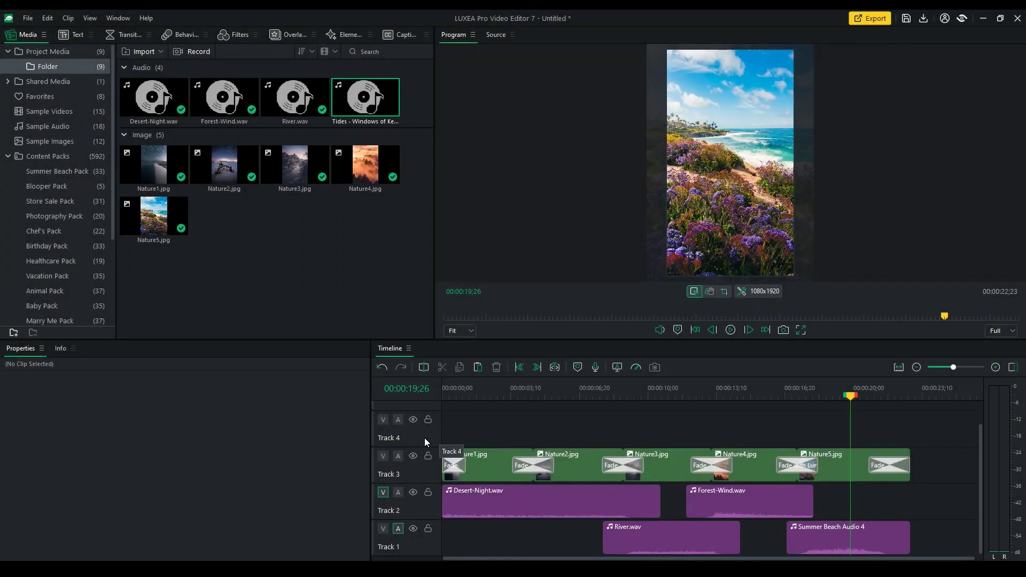
Step: Remove the empty Track 4 from the timeline and insert a new empty track above Track 3
{"action": "right_click", "coordinate": [424, 438]}
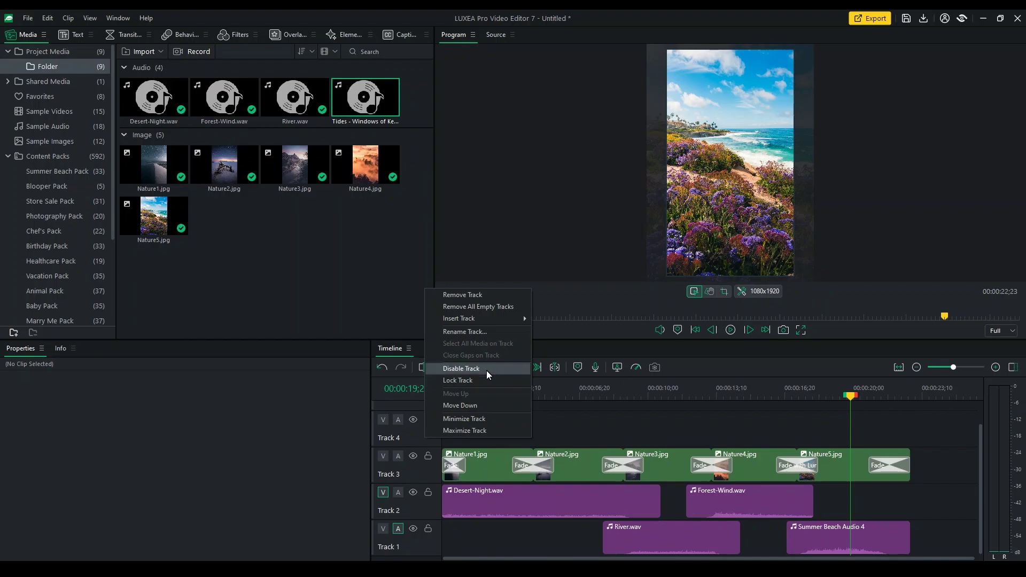
{"action": "left_click", "coordinate": [484, 295]}
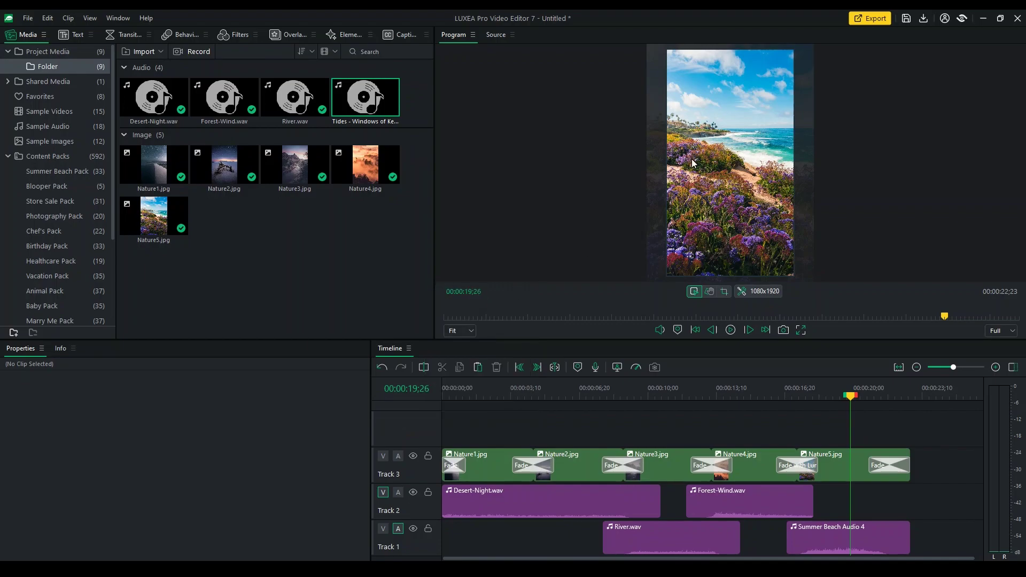
{"action": "right_click", "coordinate": [402, 431]}
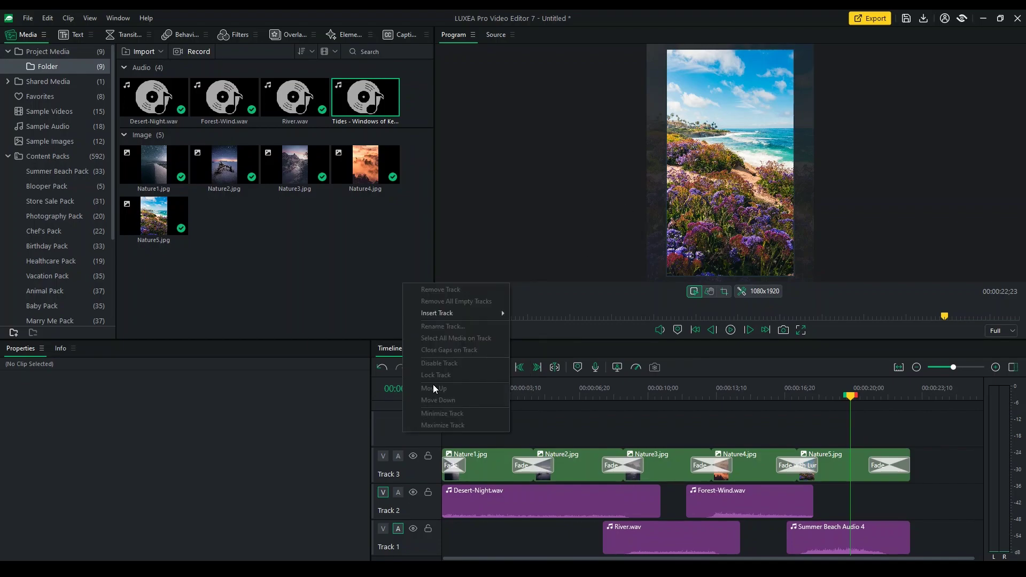
{"action": "mouse_move", "coordinate": [450, 313]}
{"action": "left_click", "coordinate": [537, 315]}
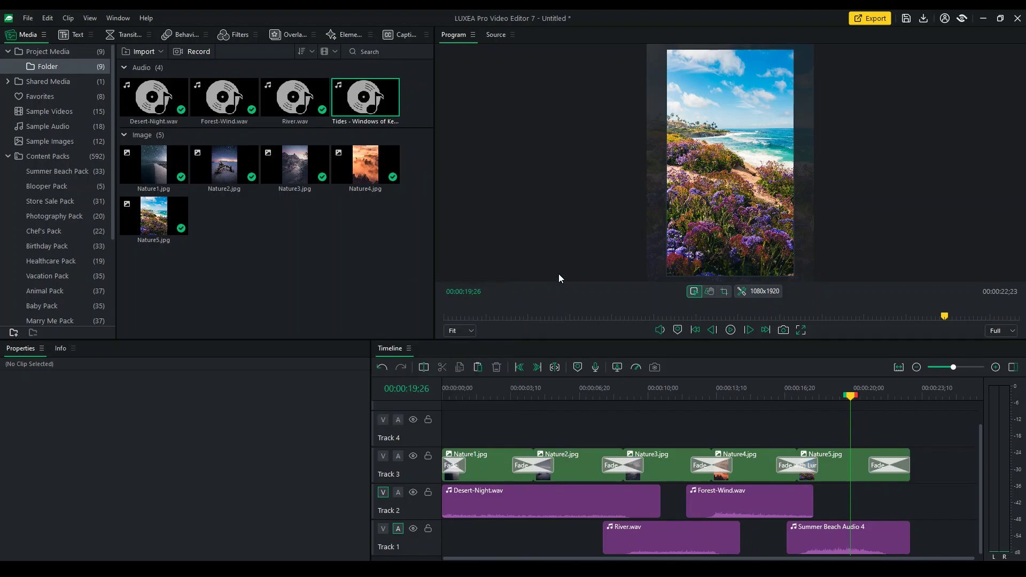
Step: Place Tides - Windows of Ken.mp3 on Track 4 across the full length of the image sequence and play it from the start
{"action": "left_click_drag", "start_coordinate": [372, 96], "coordinate": [476, 436]}
{"action": "left_click_drag", "start_coordinate": [679, 431], "coordinate": [909, 431]}
{"action": "left_click_drag", "start_coordinate": [852, 396], "coordinate": [437, 413]}
{"action": "key", "text": "space"}
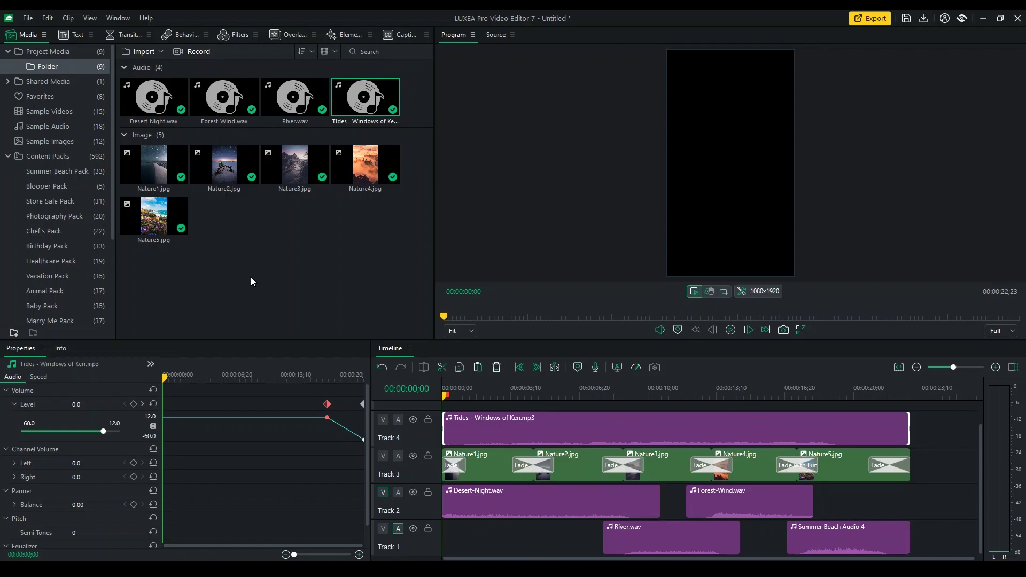
{"action": "left_click", "coordinate": [730, 327]}
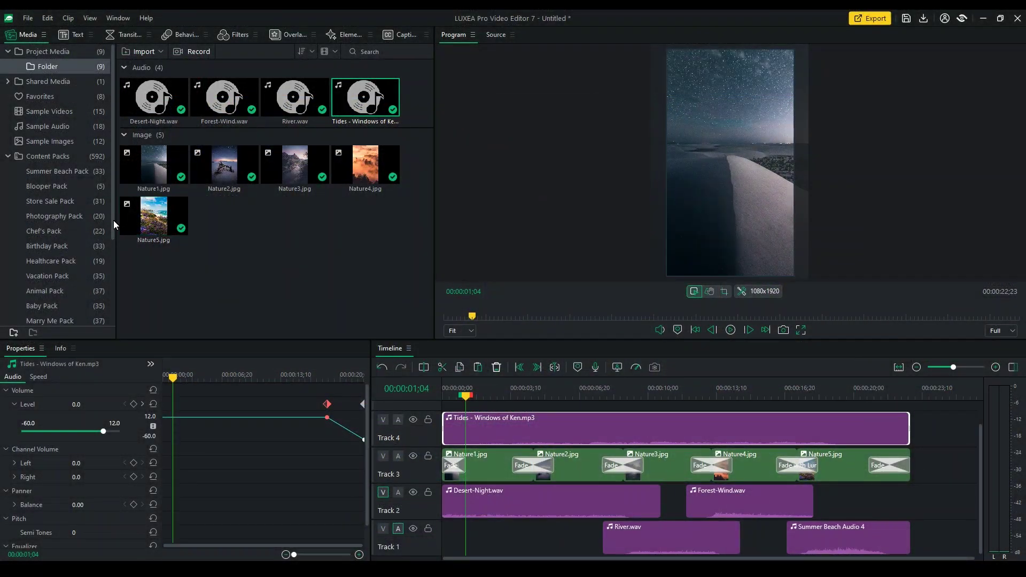
Step: Preview two audio clips from the Photography Pack media and browse the Photography Pack among the Elements content packs
{"action": "left_click_drag", "start_coordinate": [113, 224], "coordinate": [111, 310]}
{"action": "left_click", "coordinate": [56, 96]}
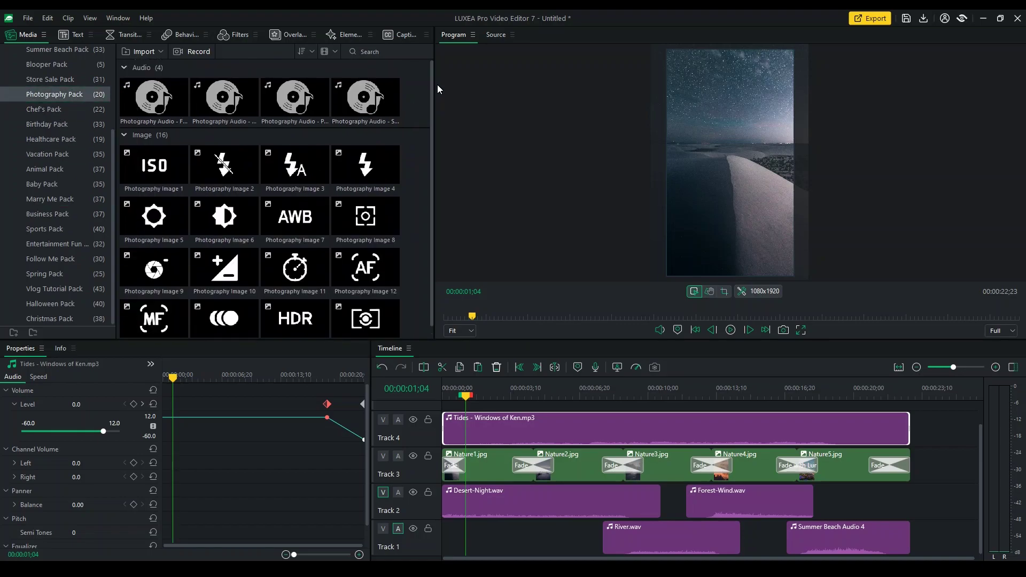
{"action": "left_click", "coordinate": [368, 98]}
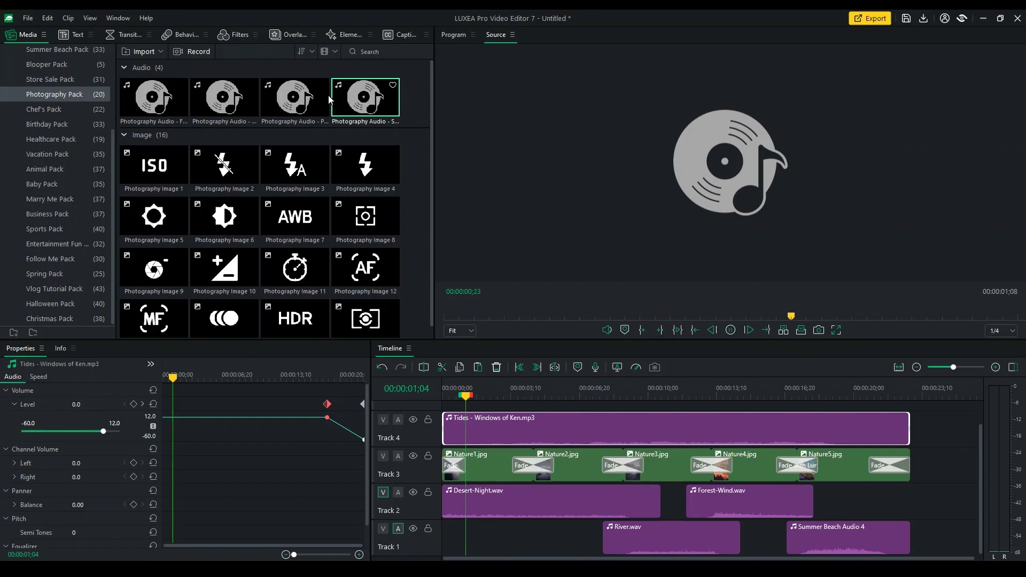
{"action": "left_click", "coordinate": [293, 98]}
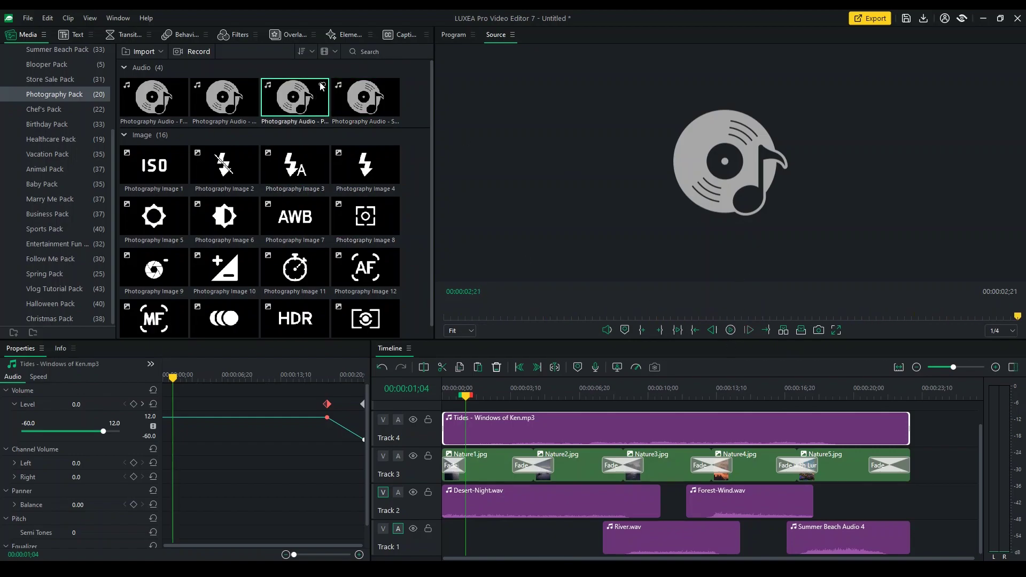
{"action": "left_click", "coordinate": [337, 35]}
{"action": "left_click", "coordinate": [8, 172]}
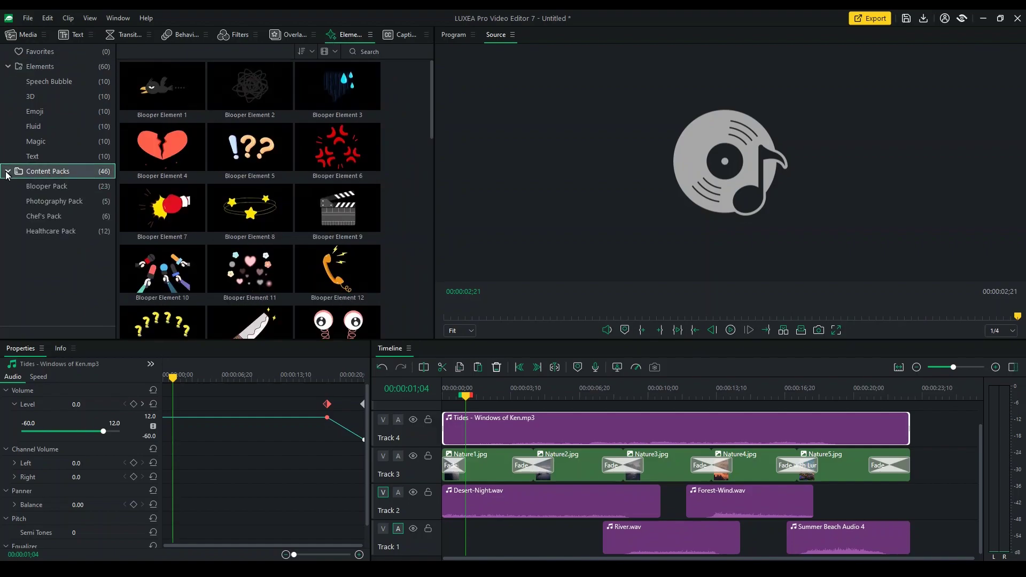
{"action": "left_click", "coordinate": [48, 201]}
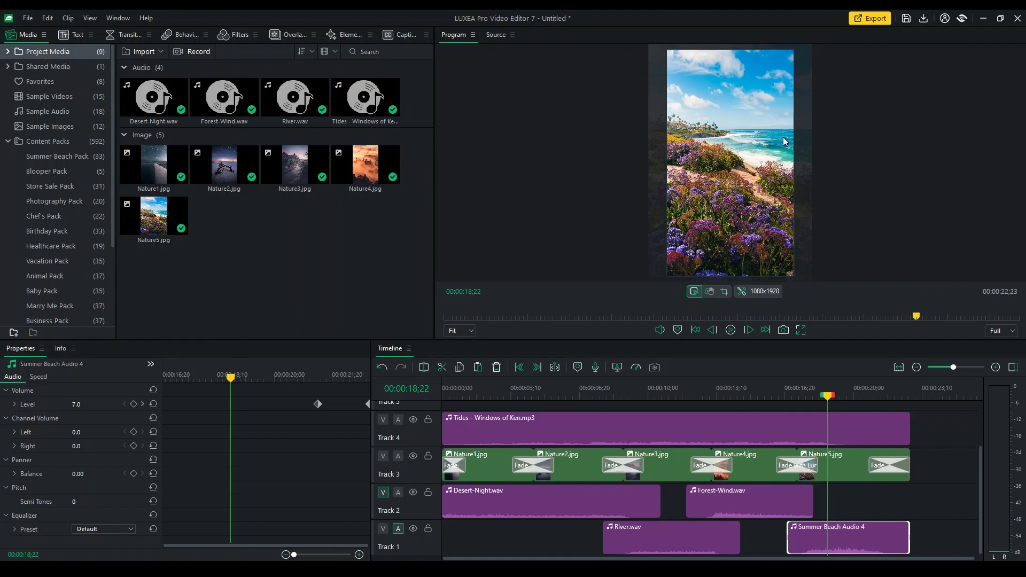
Step: Search the Summer Beach Pack media for "audio" and clear the search
{"action": "left_click", "coordinate": [57, 156]}
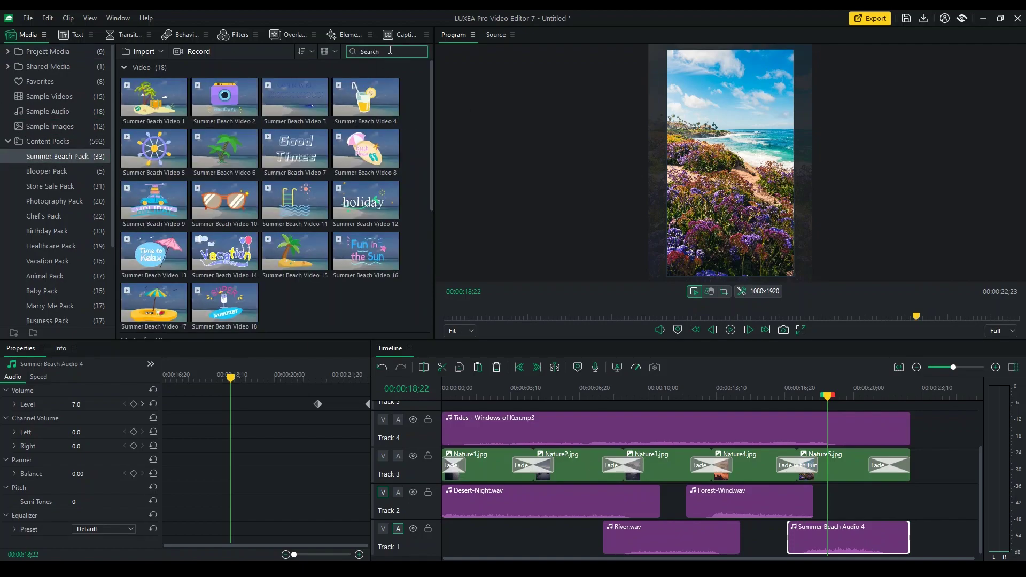
{"action": "type", "text": "audio"}
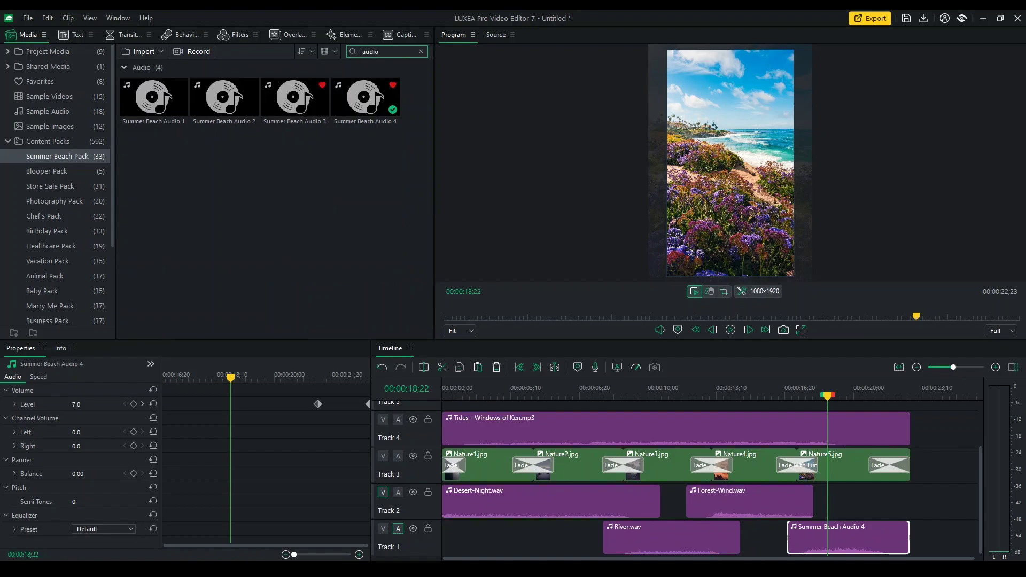
{"action": "key", "text": "BackSpace"}
{"action": "key", "text": "BackSpace"}
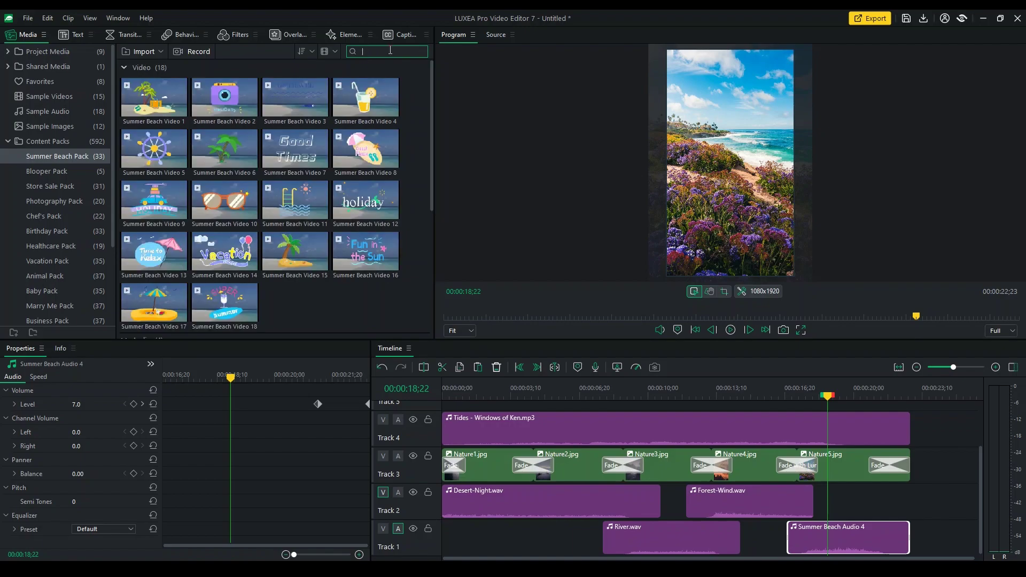
Step: Browse the overlays in the Healthcare Pack and Vacation Pack
{"action": "left_click", "coordinate": [289, 34]}
{"action": "left_click", "coordinate": [68, 154]}
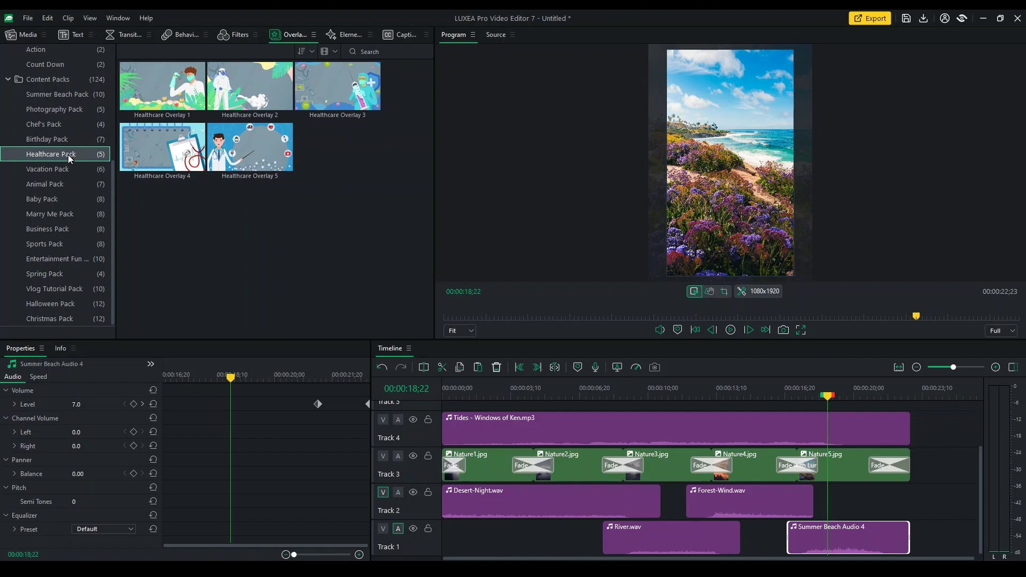
{"action": "left_click", "coordinate": [67, 169]}
{"action": "key", "text": "Down"}
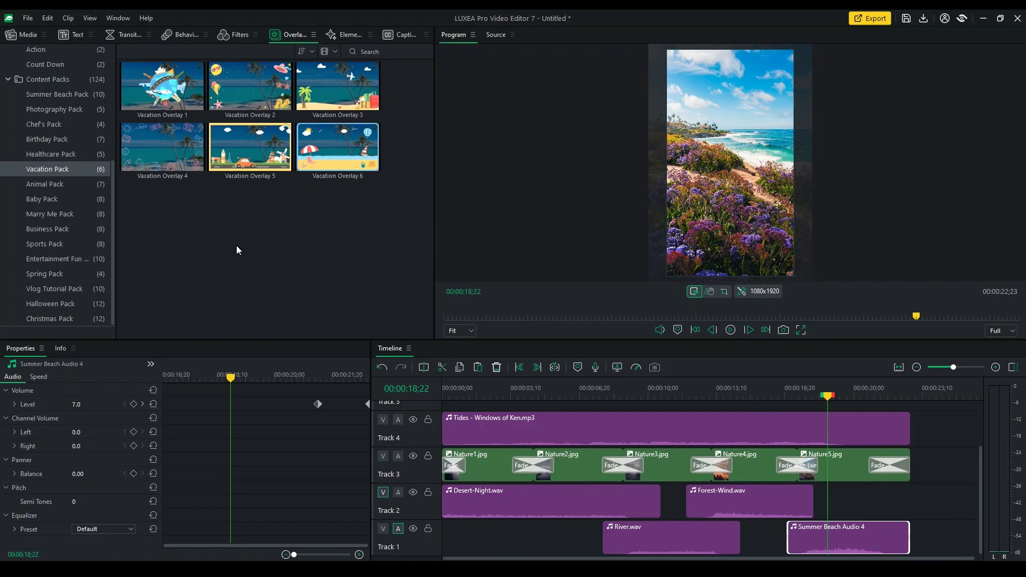
Step: Export the project locally as an MP4 named Slideshow with the quality set to Best
{"action": "key", "text": "Home"}
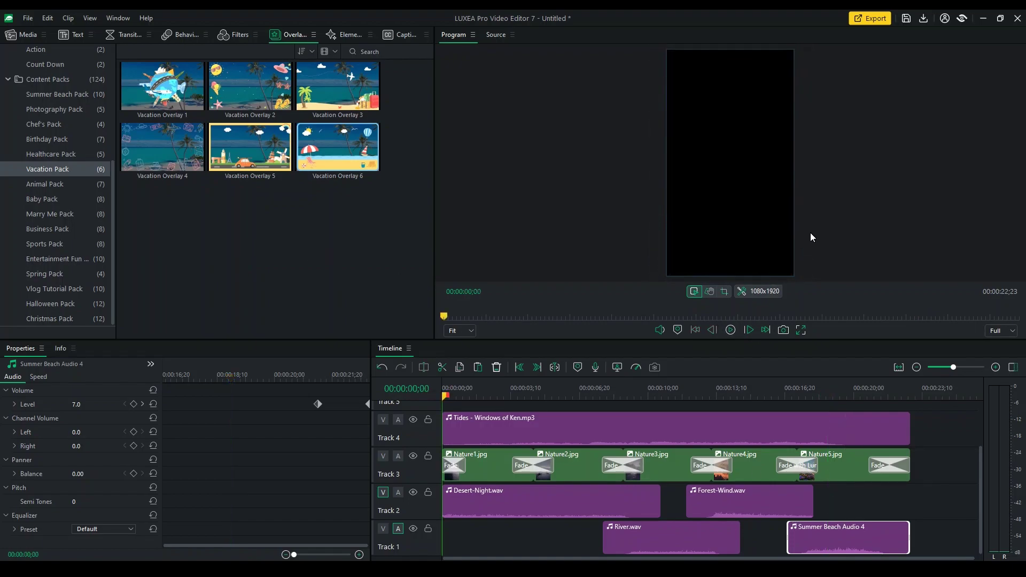
{"action": "left_click", "coordinate": [874, 20]}
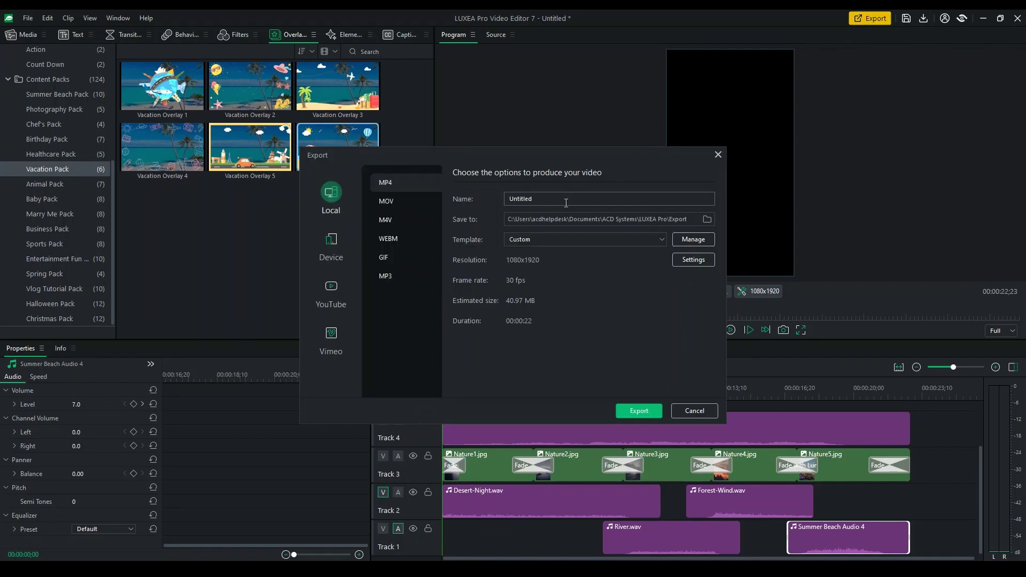
{"action": "left_click", "coordinate": [694, 260]}
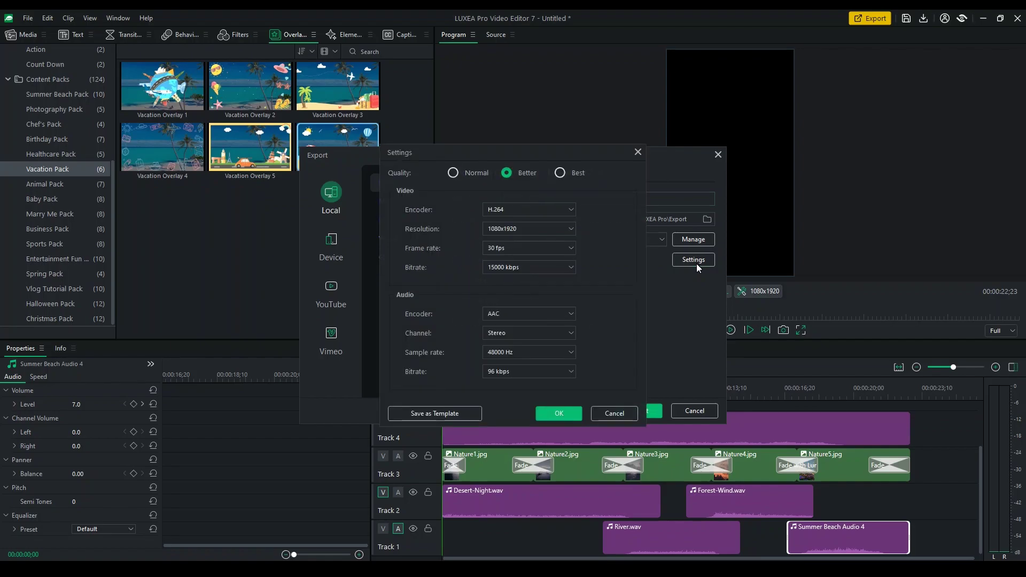
{"action": "left_click", "coordinate": [561, 172]}
{"action": "left_click", "coordinate": [562, 416]}
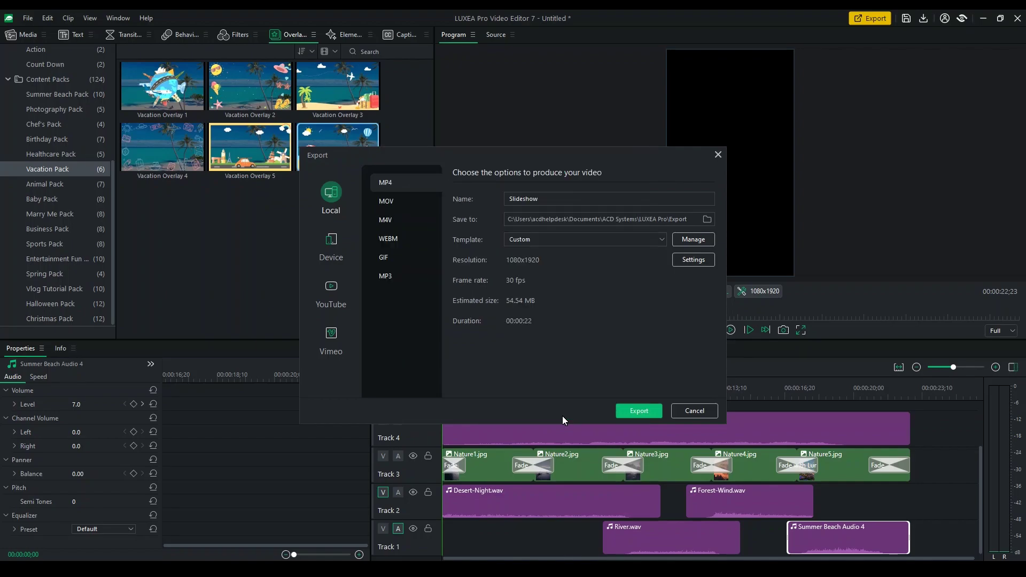
{"action": "left_click", "coordinate": [639, 410]}
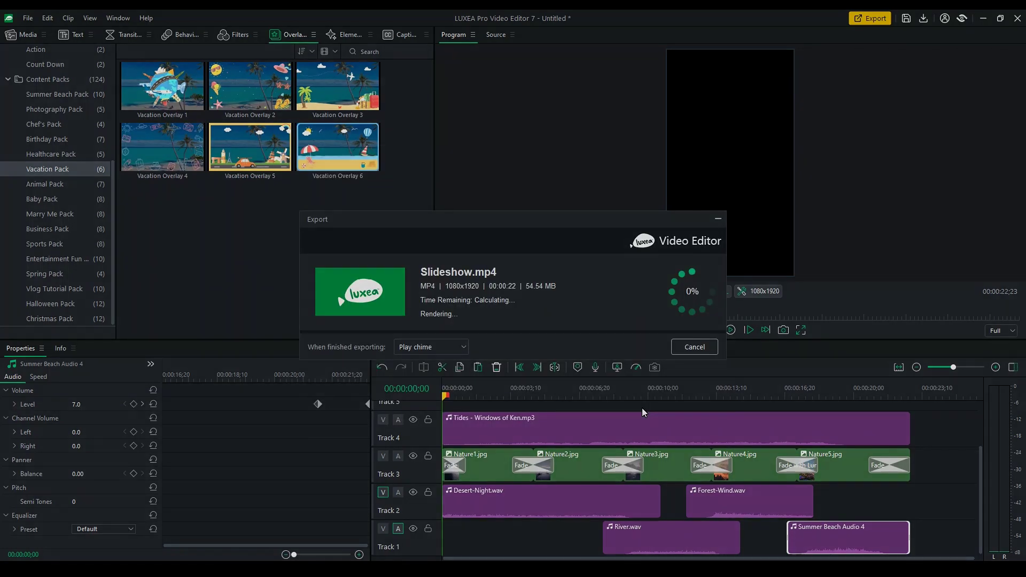